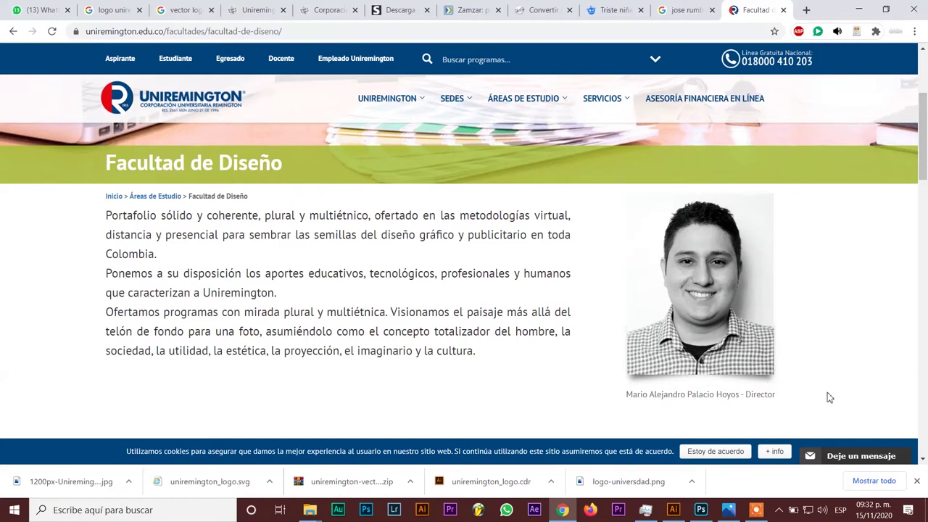
Step: Save the director's portrait image from the faculty page as a JPG in TECNOLOGIA ABUELOS
right_click(668, 267)
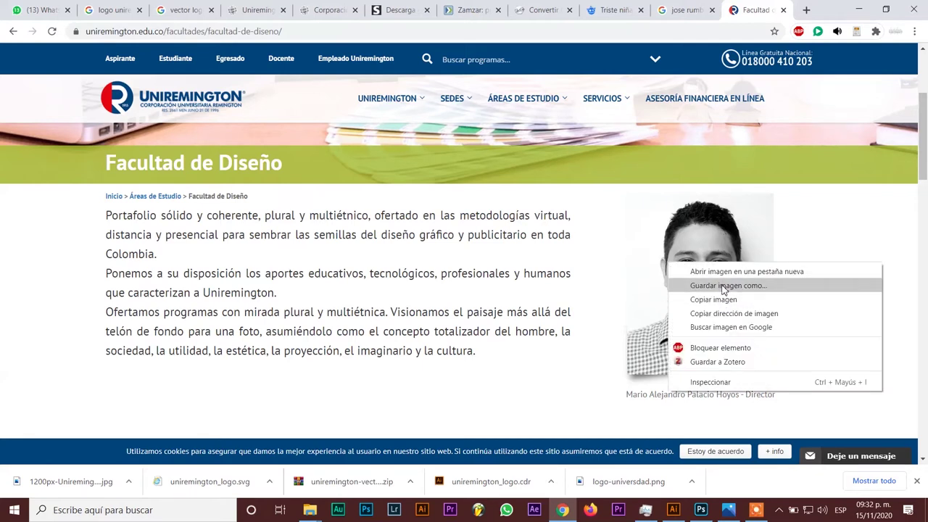
click(721, 286)
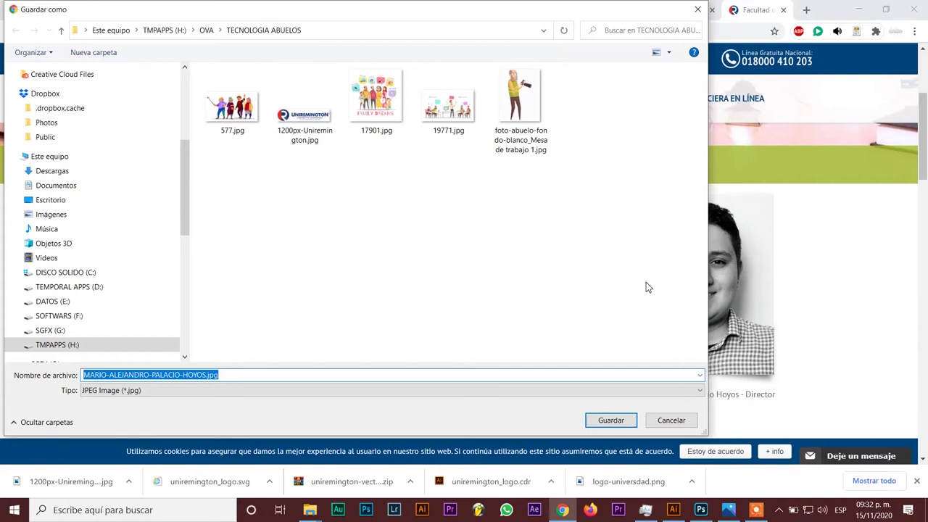
click(613, 422)
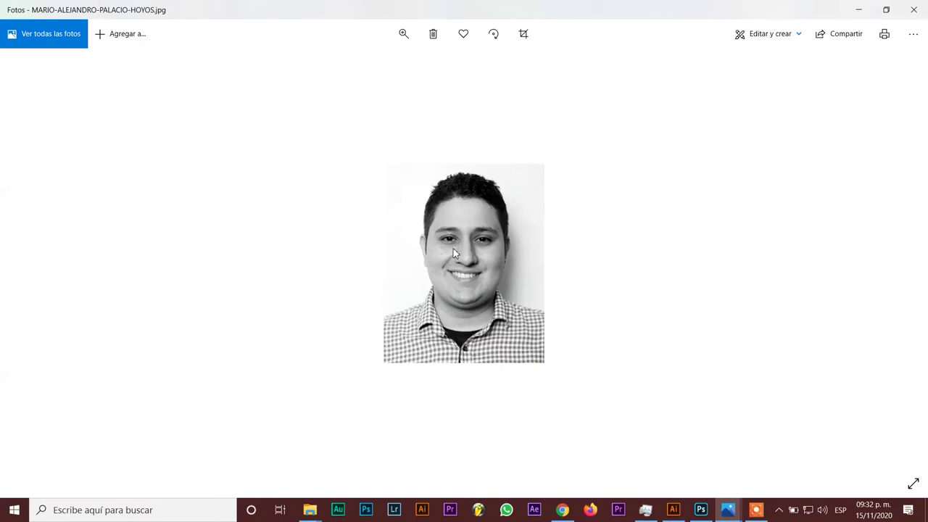
Step: Bring up the photo's Abrir con app list and scroll through the suggested programs
right_click(453, 248)
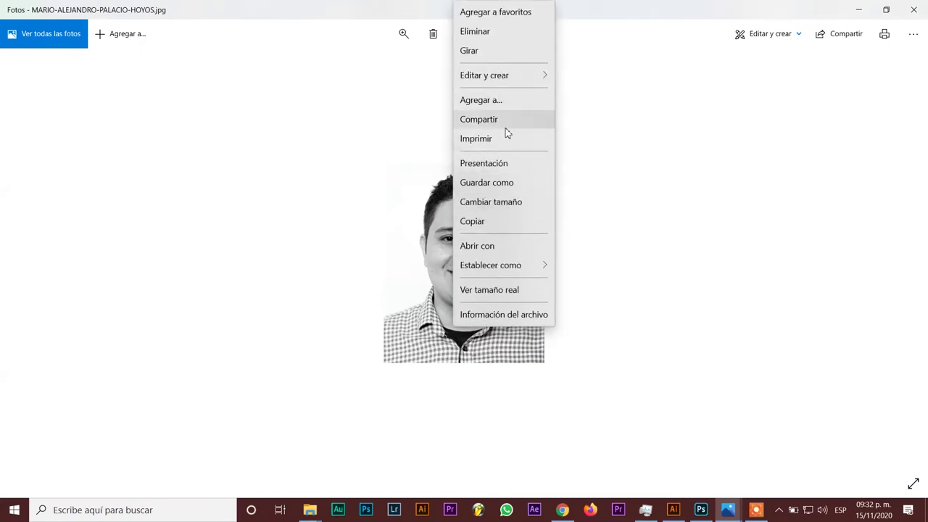
click(507, 247)
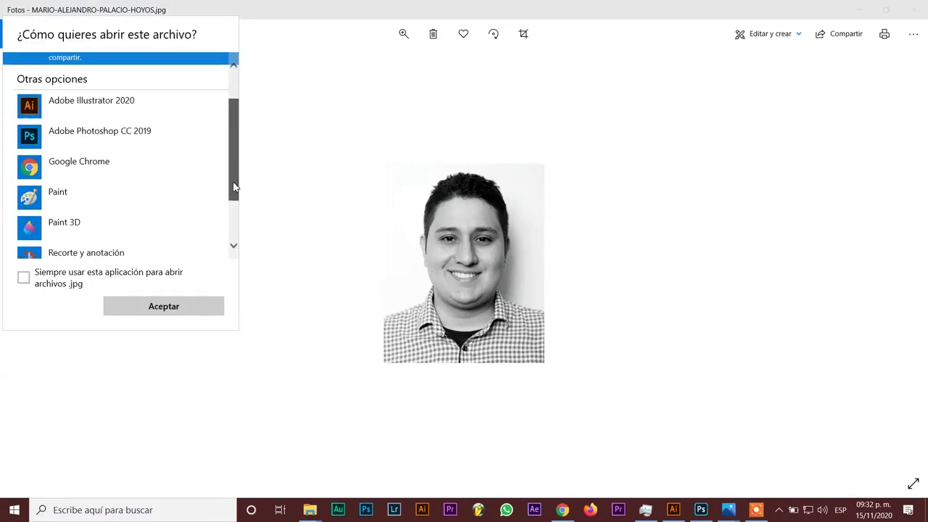
drag(233, 155, 231, 249)
scroll(85, 245, up, 3)
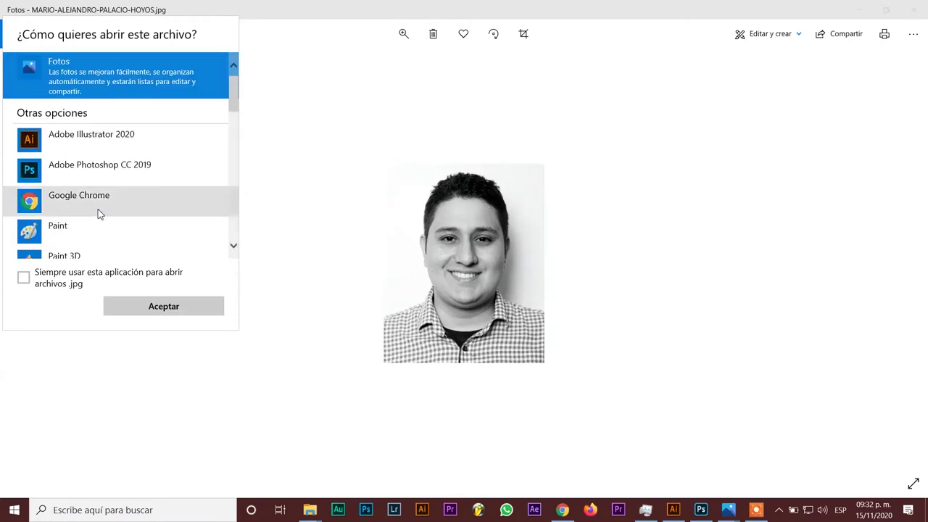
scroll(114, 194, down, 3)
scroll(114, 194, down, 3)
scroll(113, 194, down, 2)
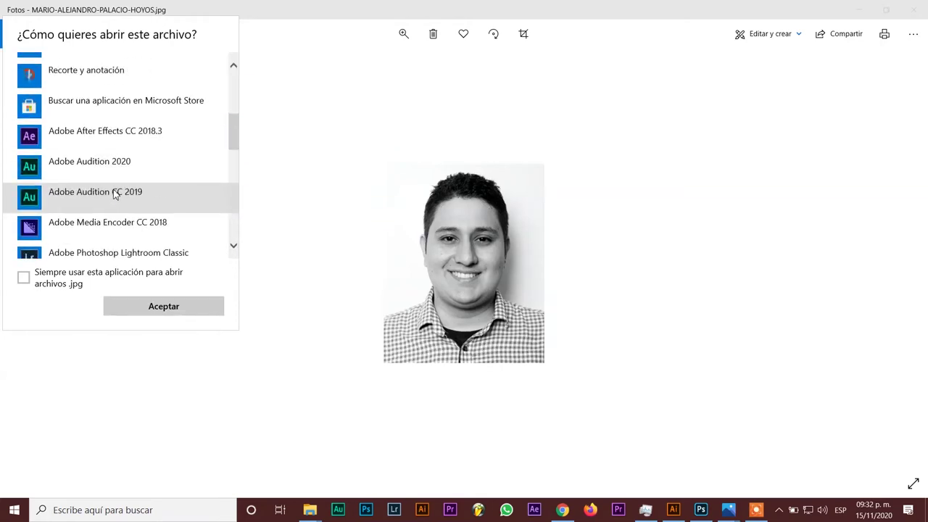
scroll(113, 194, down, 1)
scroll(114, 194, down, 2)
scroll(114, 194, down, 3)
scroll(114, 194, down, 2)
scroll(113, 191, down, 3)
scroll(113, 191, down, 3)
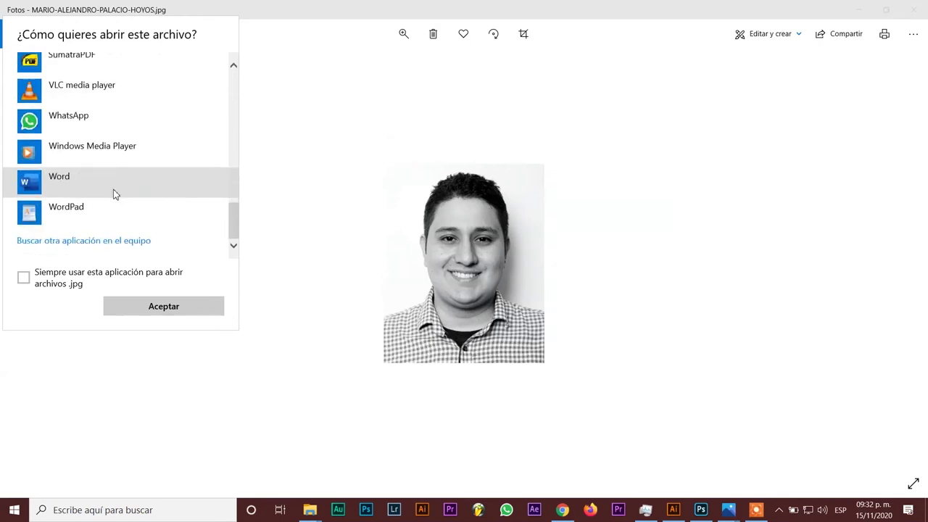
Step: Browse to Adobe > Adobe Photoshop 2020 > Photoshop.exe and open the photo with it
click(81, 241)
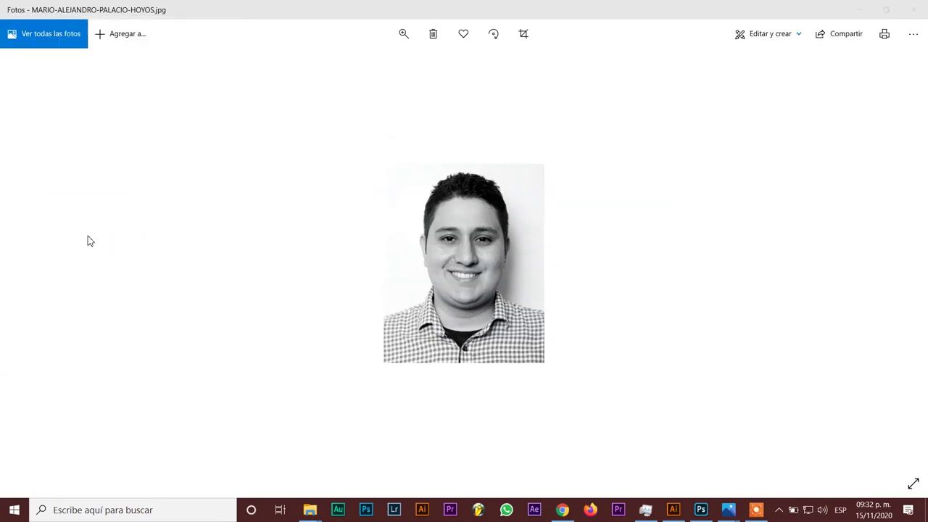
double_click(424, 147)
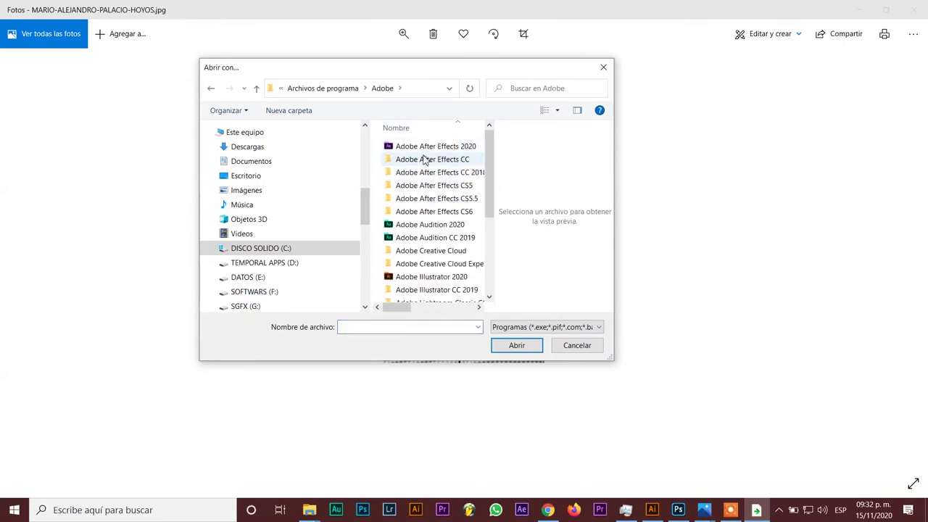
scroll(431, 241, down, 3)
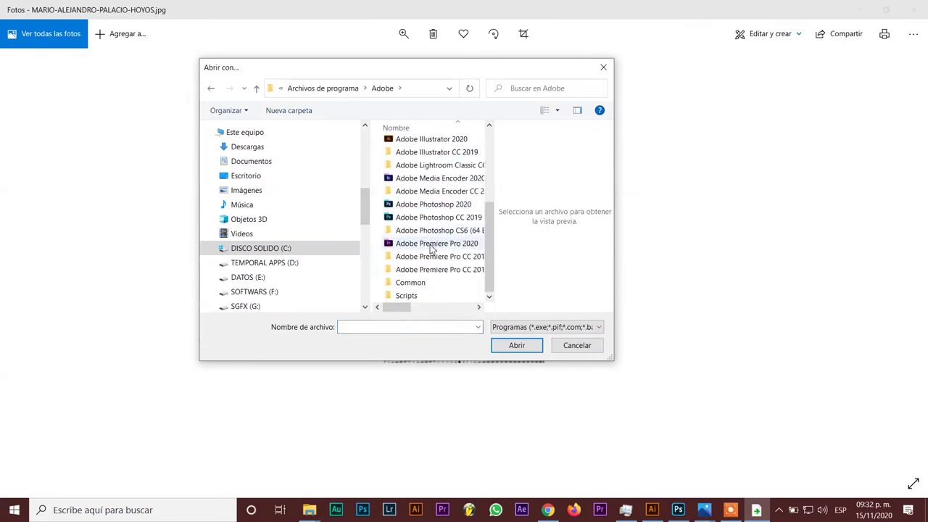
click(434, 208)
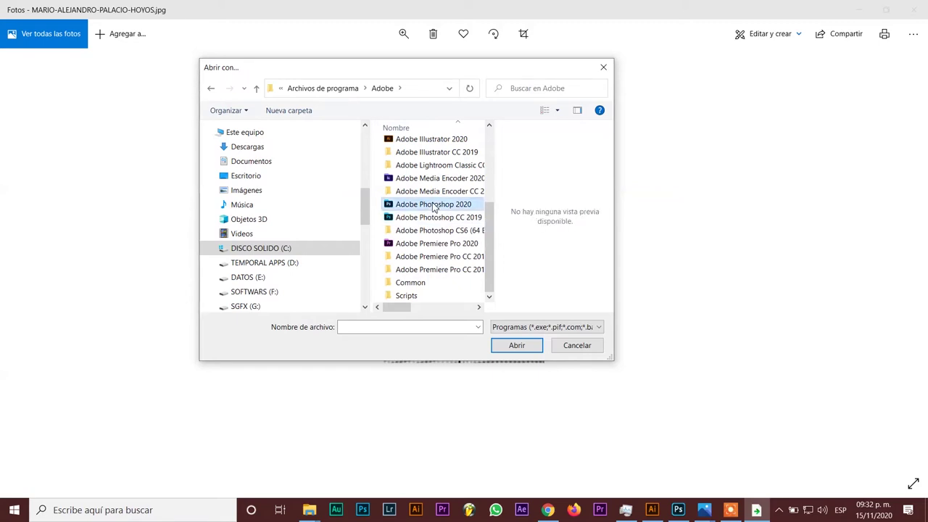
double_click(434, 205)
scroll(431, 211, down, 2)
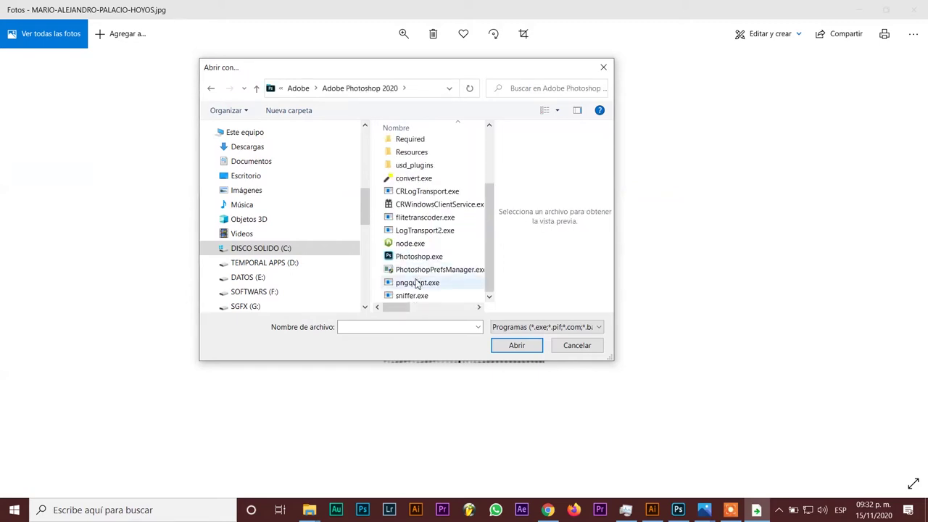
click(419, 257)
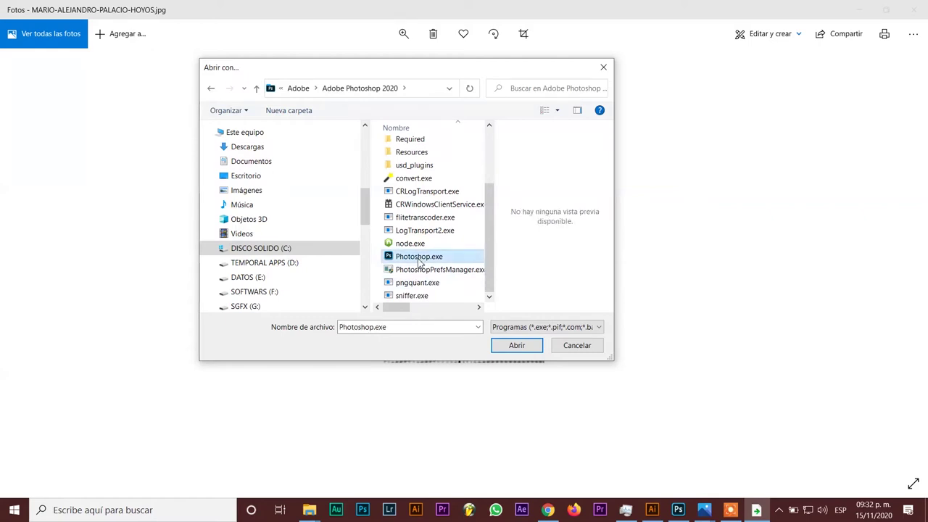
click(522, 346)
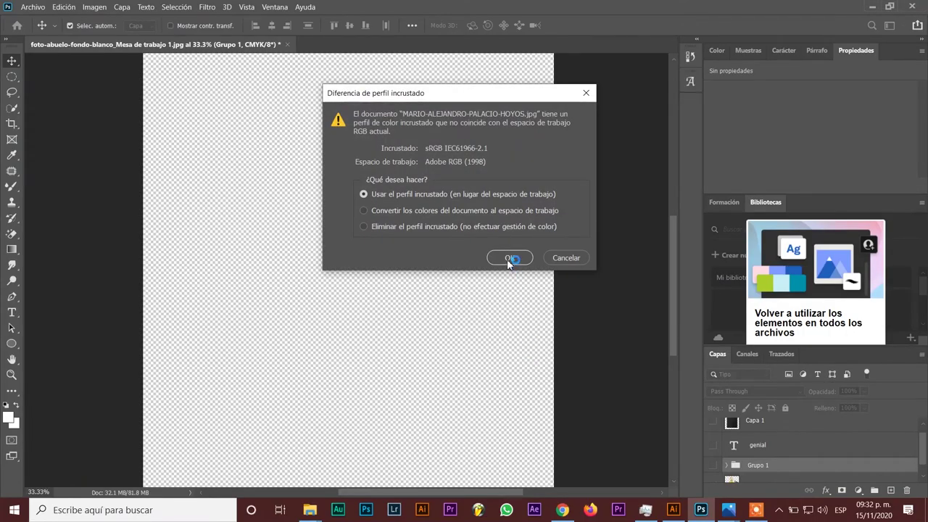
Step: Open the portrait keeping its embedded sRGB profile, and check it at several zoom levels
click(508, 260)
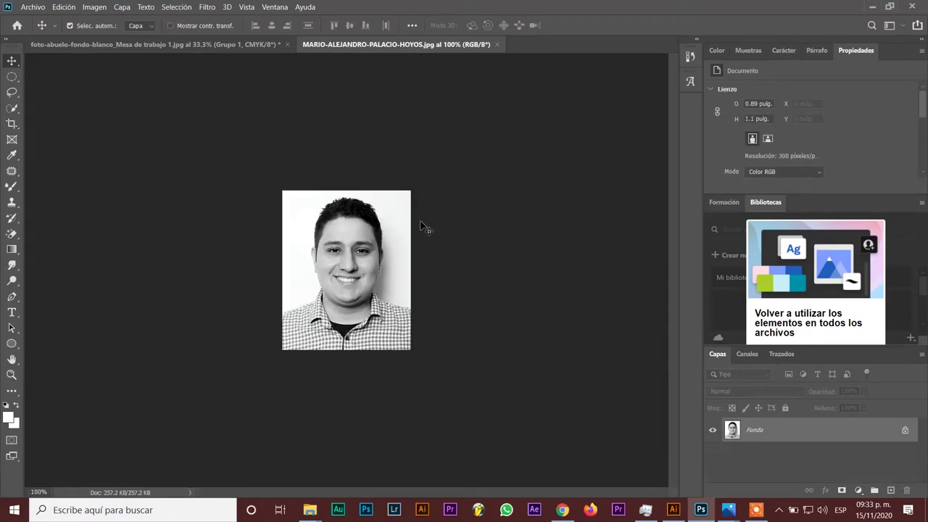
key(ctrl+plus)
key(ctrl+plus)
key(ctrl+minus)
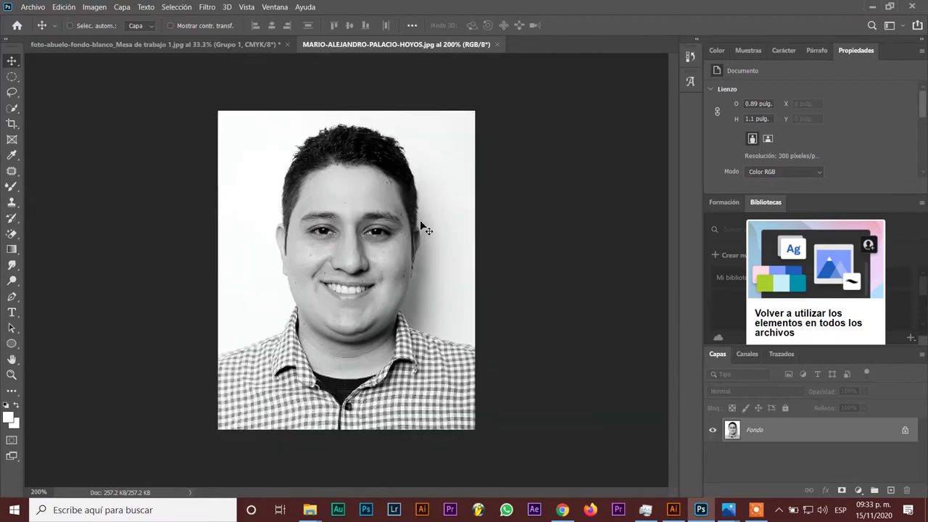
Step: Zoom closely into the face's skin, then return to Chrome's Facultad de Diseño page
key(ctrl+plus)
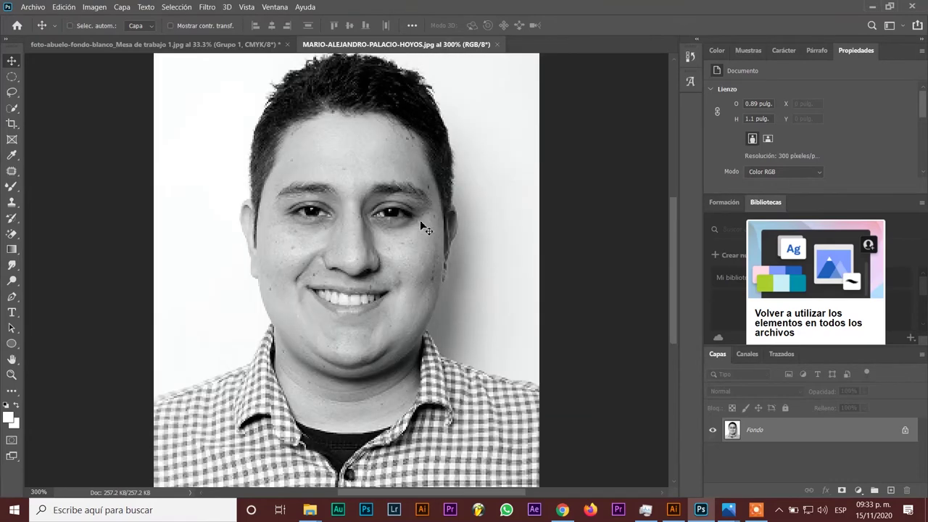
key(ctrl+minus)
key(ctrl+minus)
key(ctrl+minus)
key(ctrl+plus)
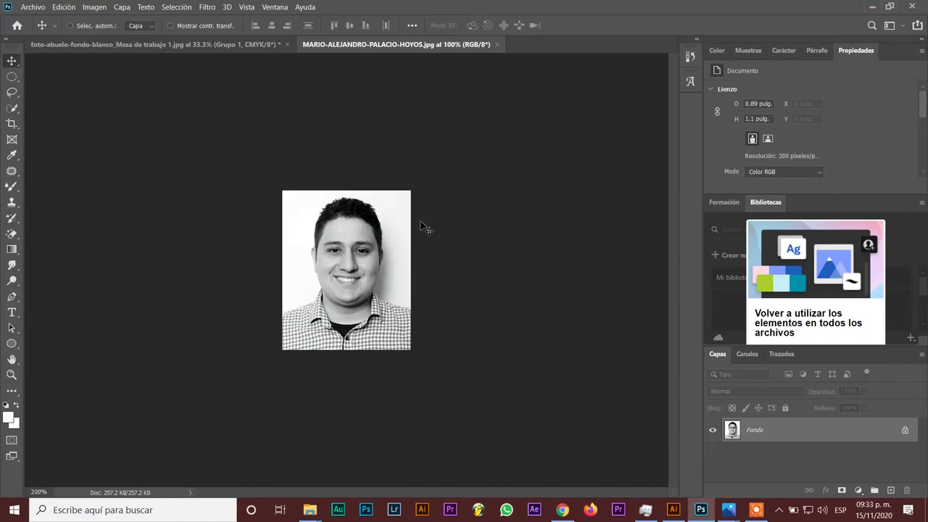
key(ctrl+plus)
key(ctrl+plus)
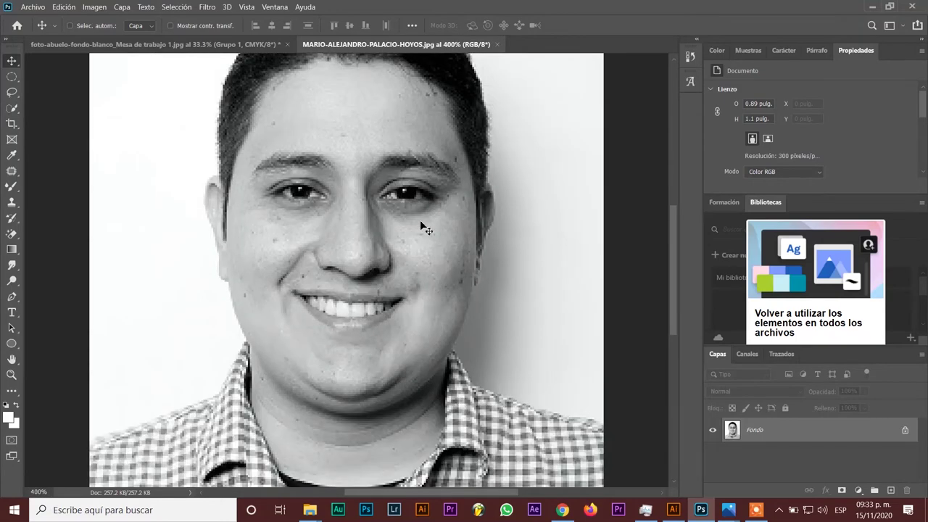
key(ctrl+minus)
key(ctrl+plus)
key(ctrl+plus)
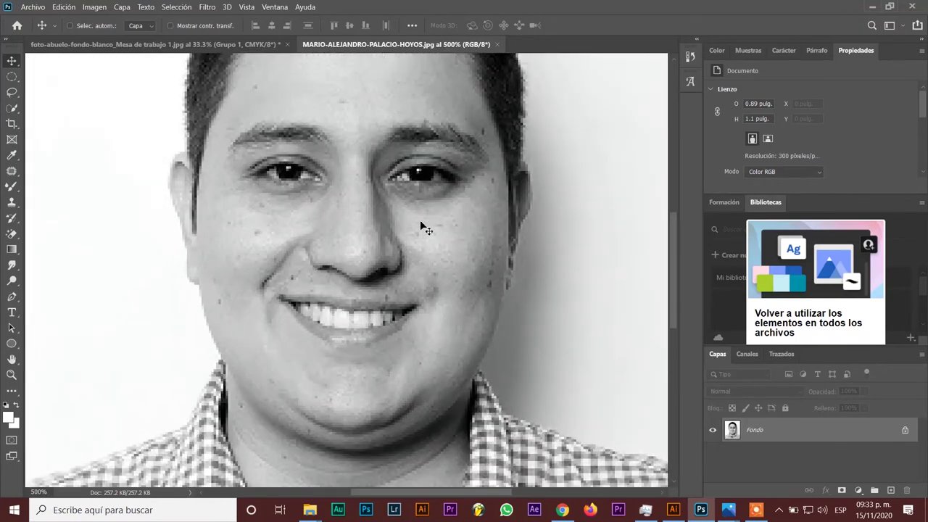
key(ctrl+plus)
key(ctrl+plus)
key(ctrl+minus)
key(ctrl+minus)
key(ctrl+minus)
key(ctrl+minus)
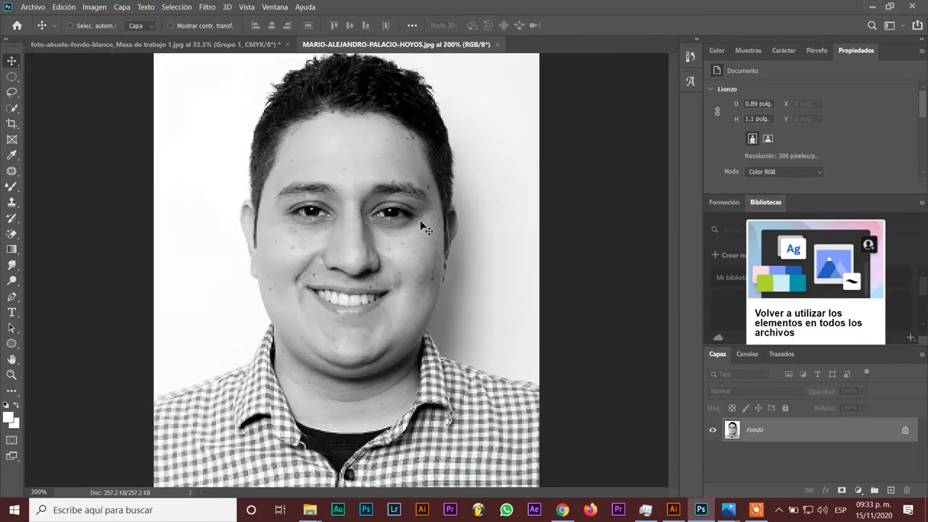
key(ctrl+minus)
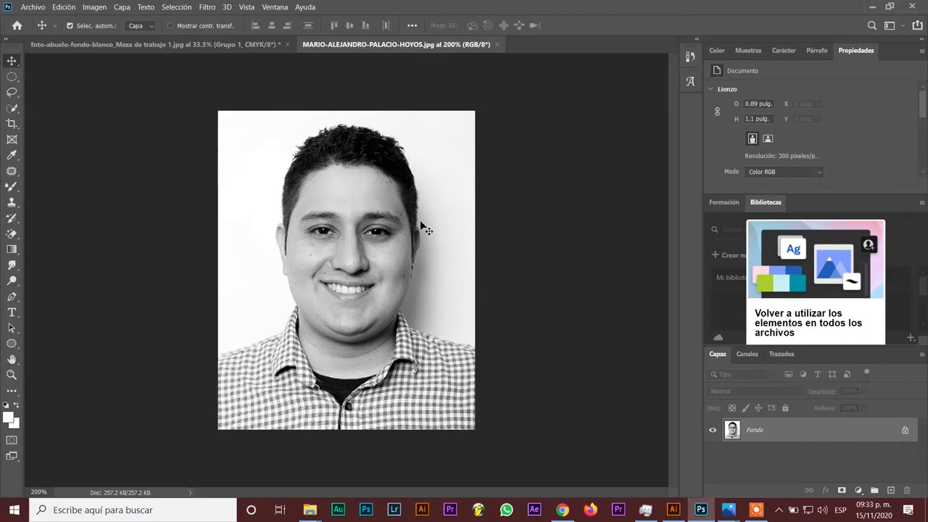
click(563, 510)
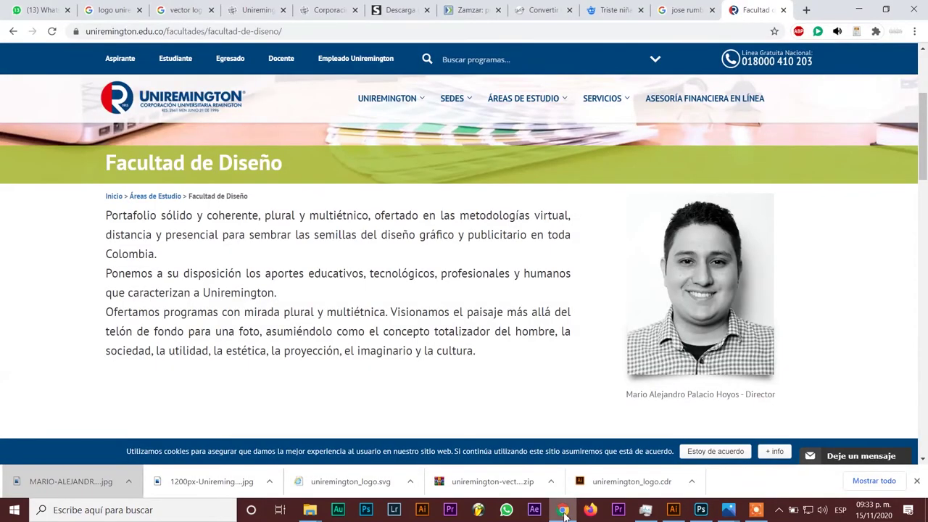
click(700, 510)
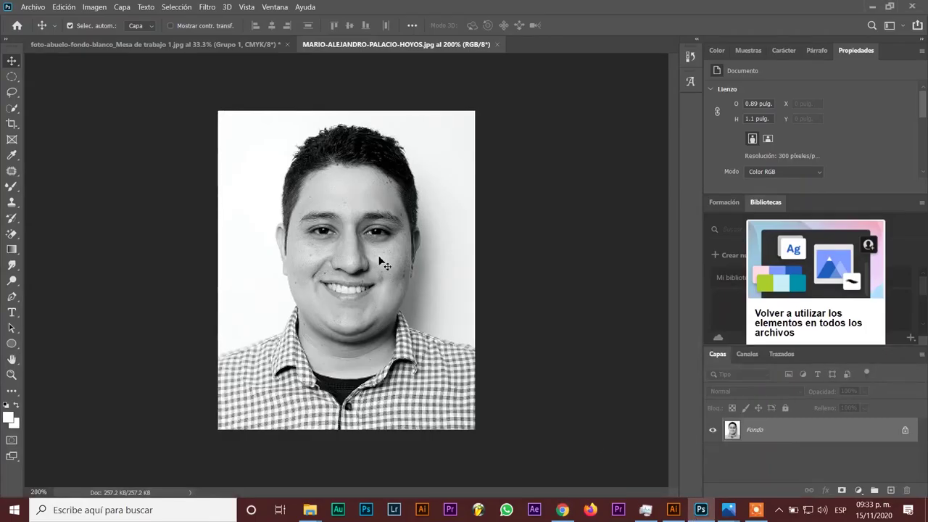
click(12, 234)
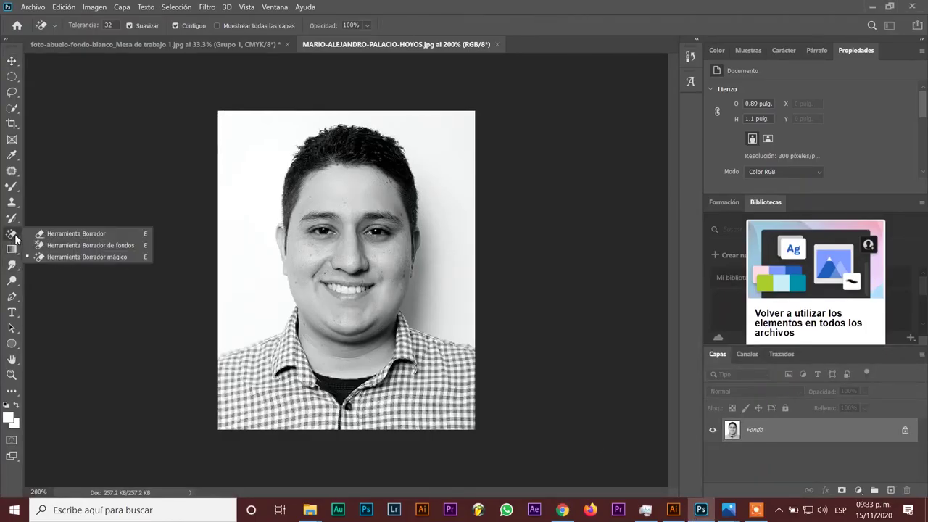
click(67, 257)
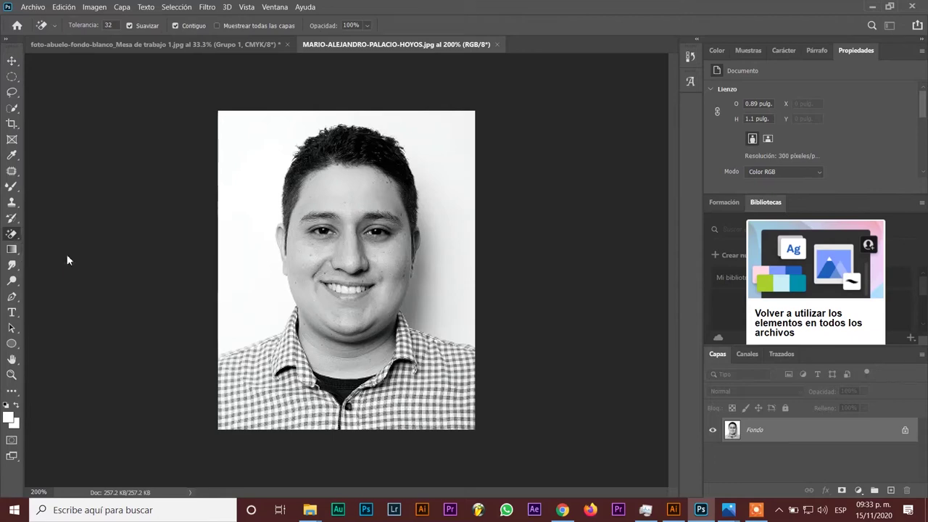
click(257, 230)
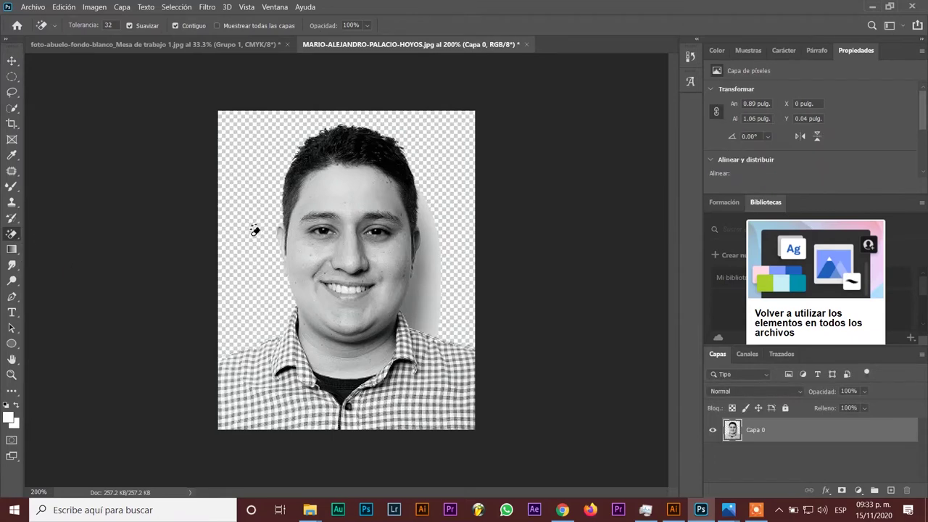
click(438, 285)
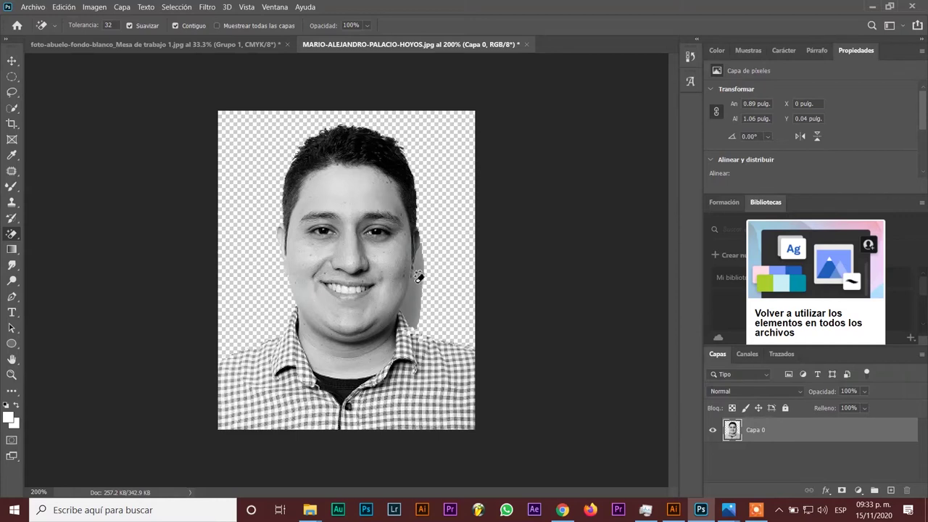
click(420, 278)
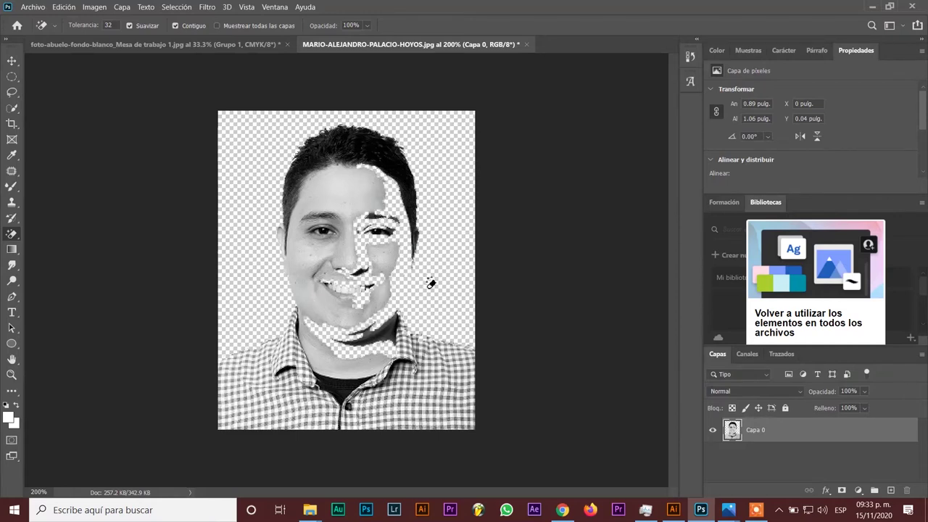
key(ctrl+z)
key(ctrl+z)
key(ctrl+z)
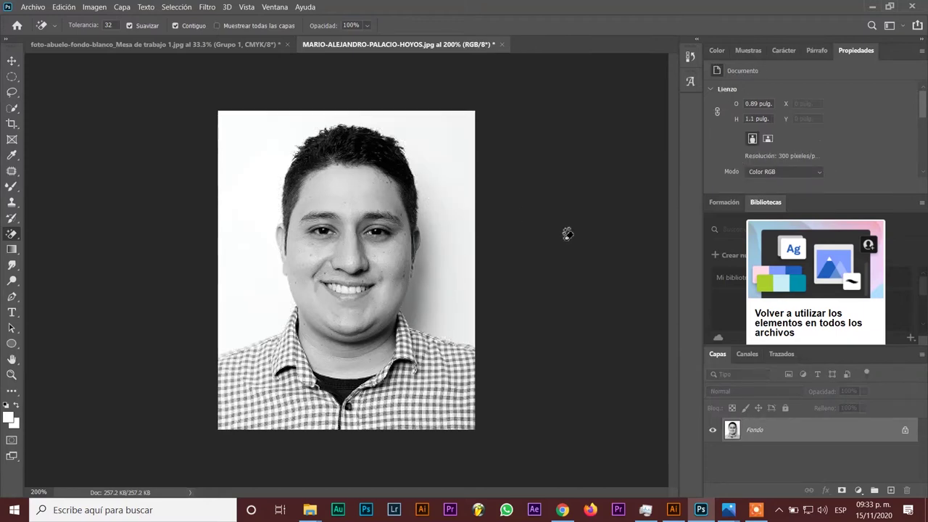
Step: Select the standard Eraser Tool with a 26 px brush
right_click(11, 233)
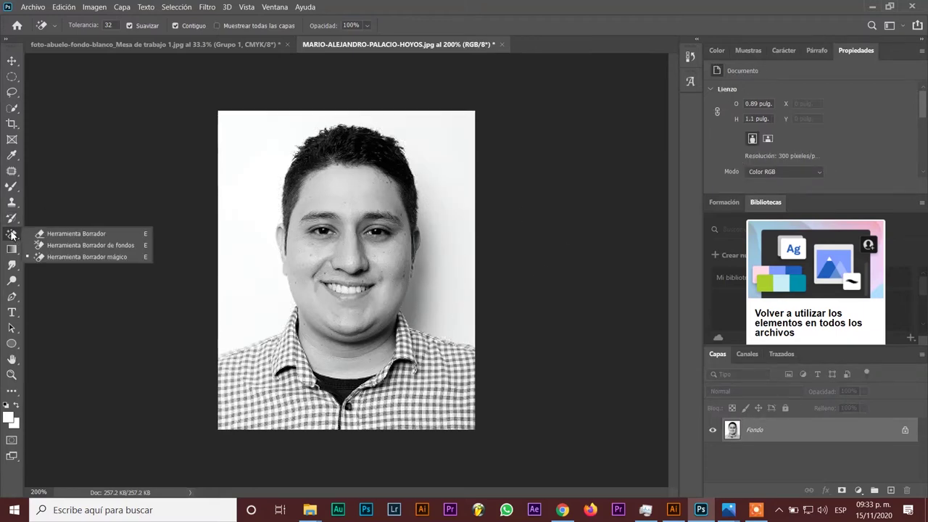
click(44, 233)
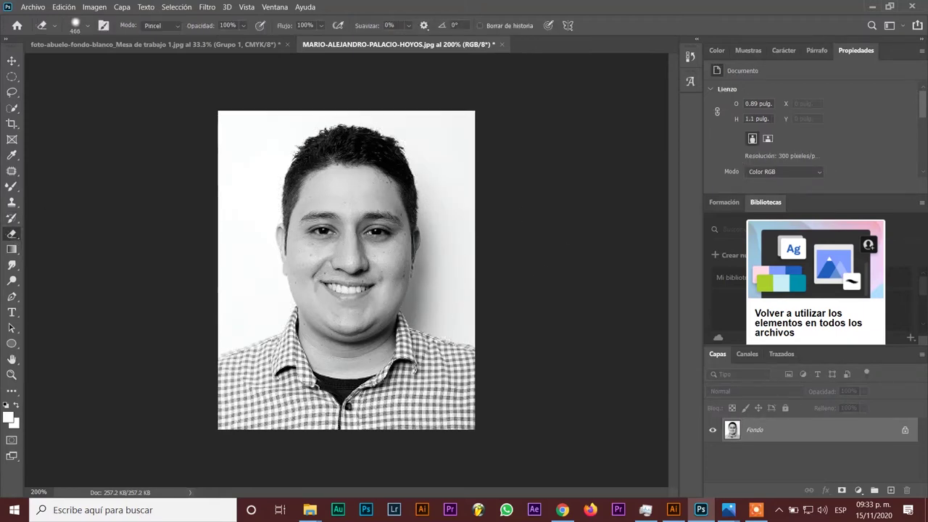
click(87, 26)
drag(128, 63, 86, 66)
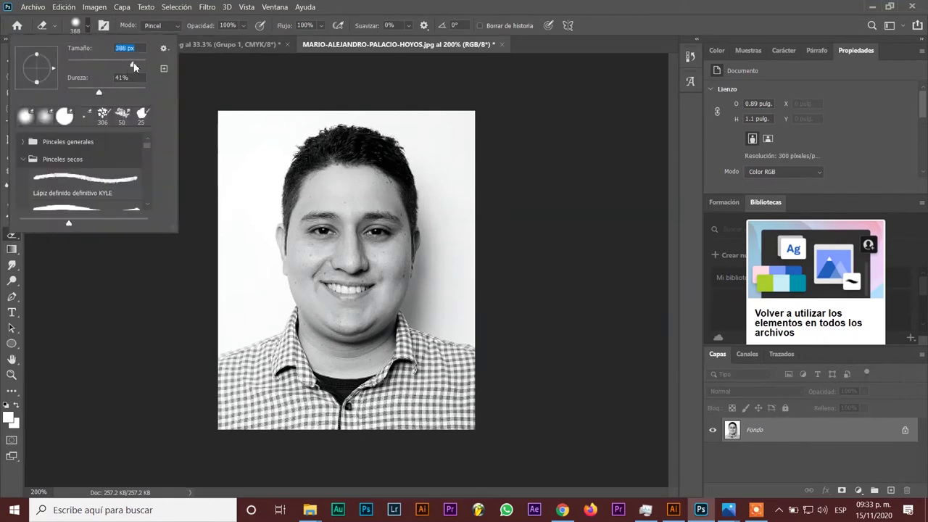
key(Return)
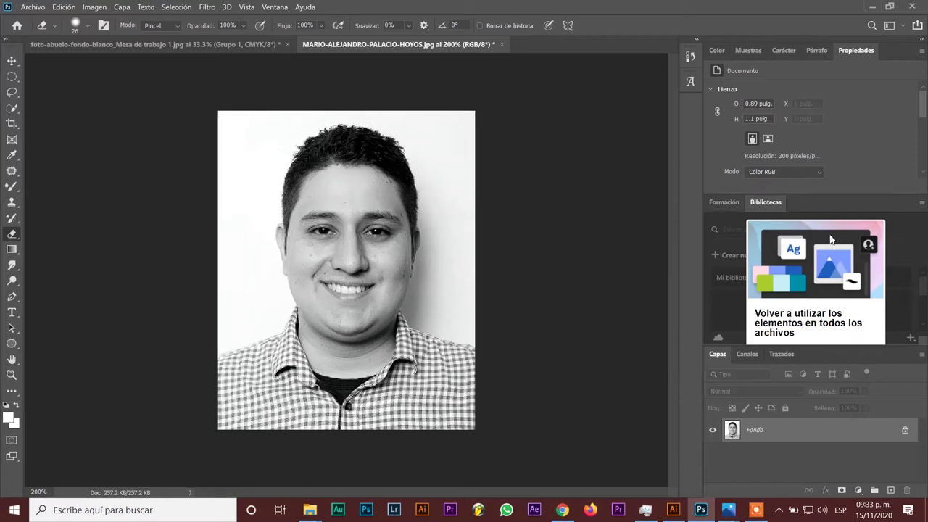
Step: Unlock Fondo as Capa 0, duplicate it to Capa 0 copia, and hide Capa 0
click(906, 431)
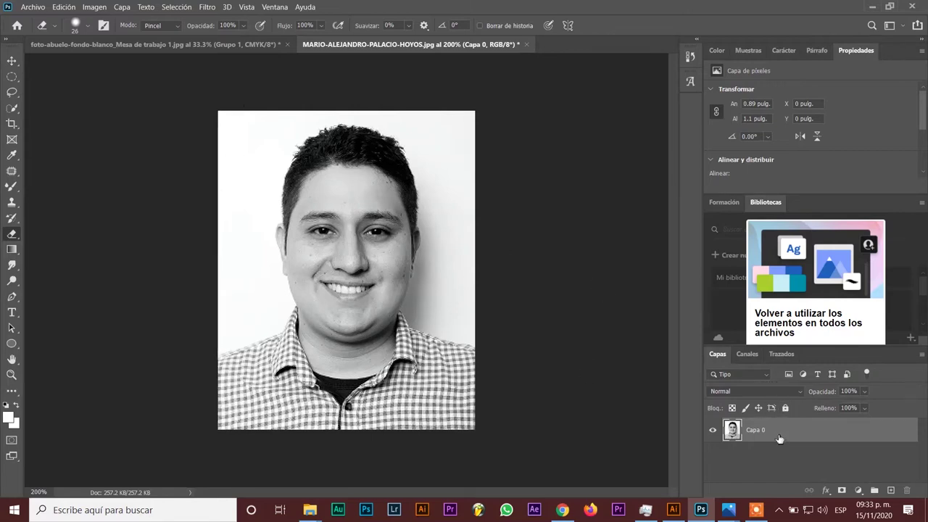
key(ctrl+j)
click(712, 455)
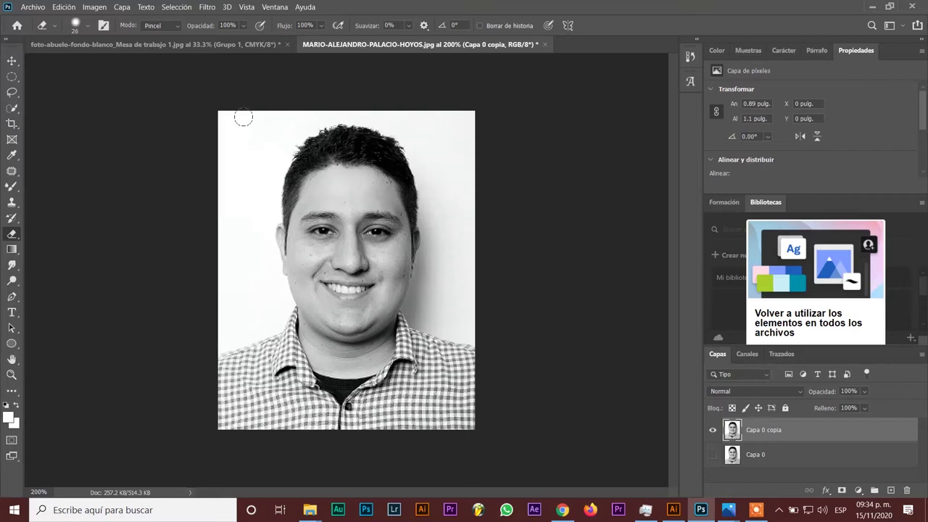
Step: Erase the white background along the top, left and right edges of the portrait
drag(244, 116, 186, 223)
drag(223, 100, 185, 176)
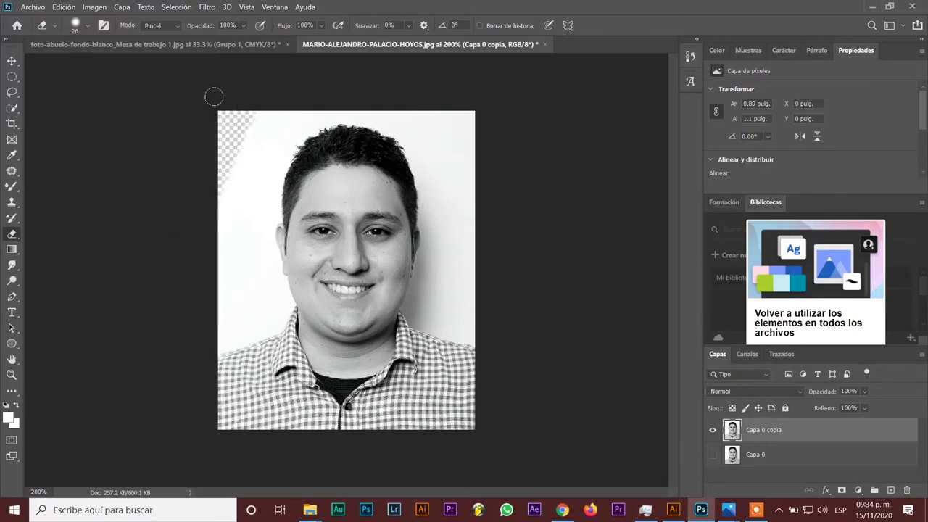
drag(213, 95, 196, 287)
drag(260, 105, 192, 298)
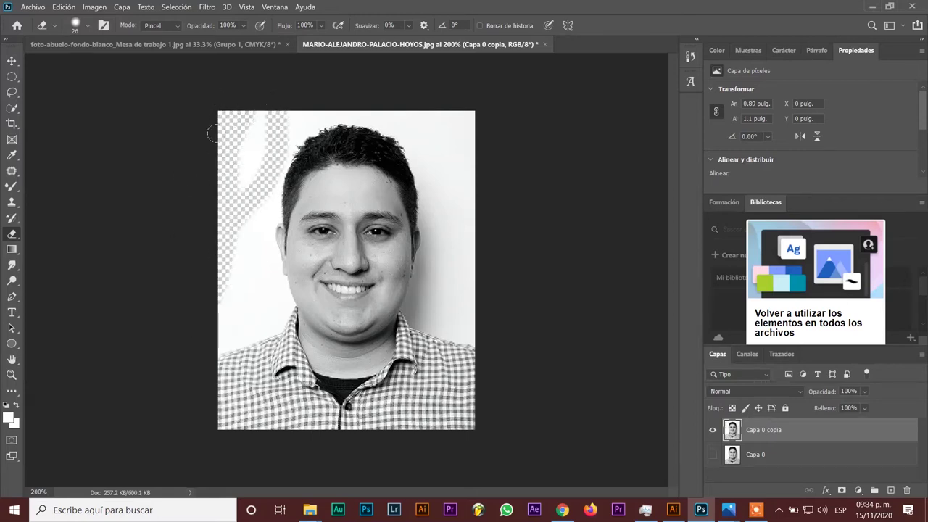
drag(250, 97, 242, 261)
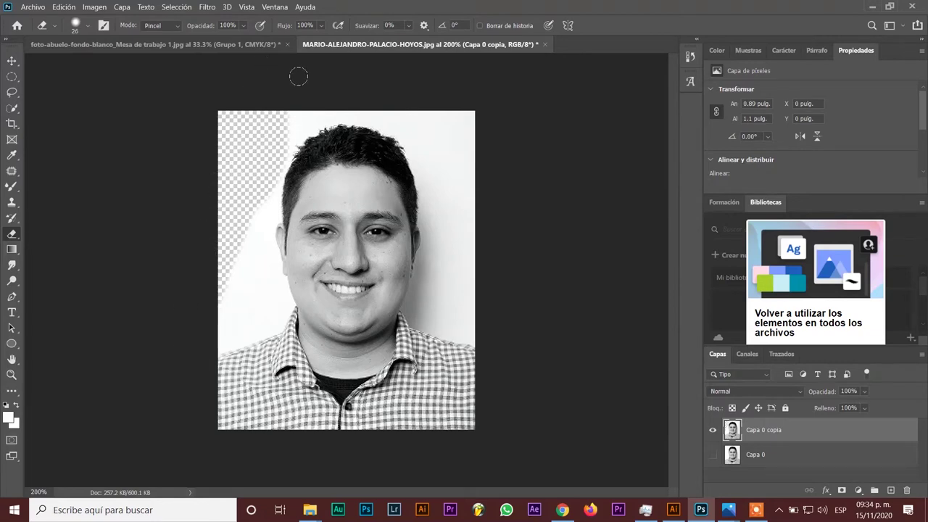
drag(409, 113, 468, 210)
drag(455, 109, 480, 140)
drag(459, 102, 467, 232)
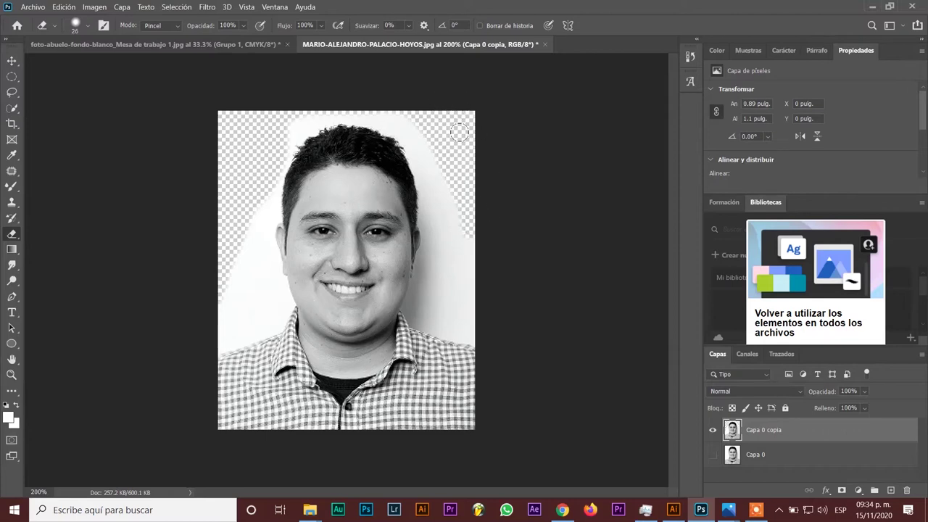
mouse_move(446, 193)
mouse_down()
mouse_move(433, 290)
mouse_move(472, 318)
mouse_move(438, 327)
mouse_up()
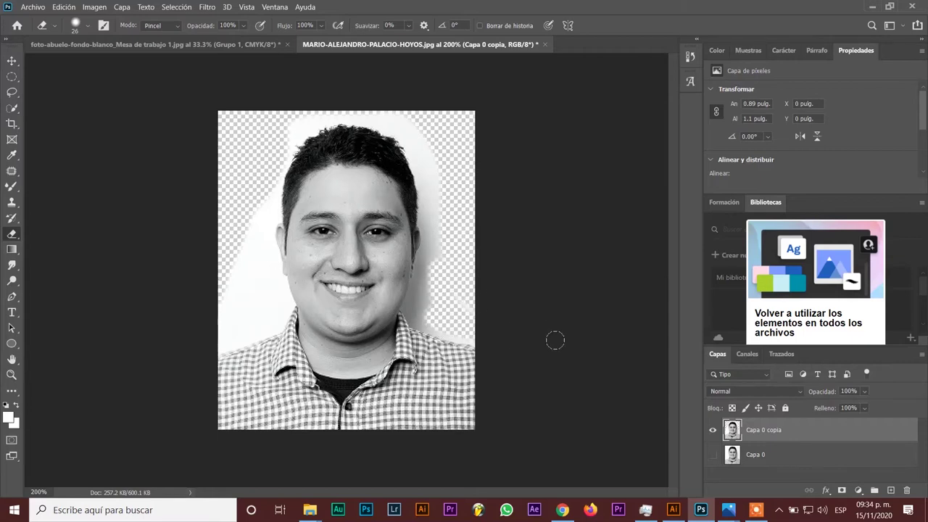
Step: At 500% zoom, erase the grey shadow beside the collar, neck and right cheek
key(ctrl+plus)
key(ctrl+plus)
key(ctrl+plus)
drag(559, 343, 405, 272)
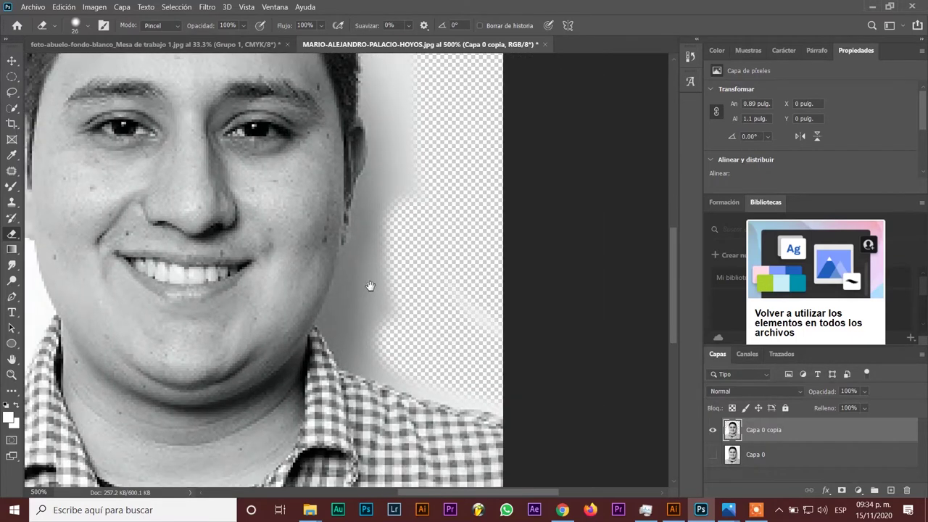
drag(335, 314, 373, 362)
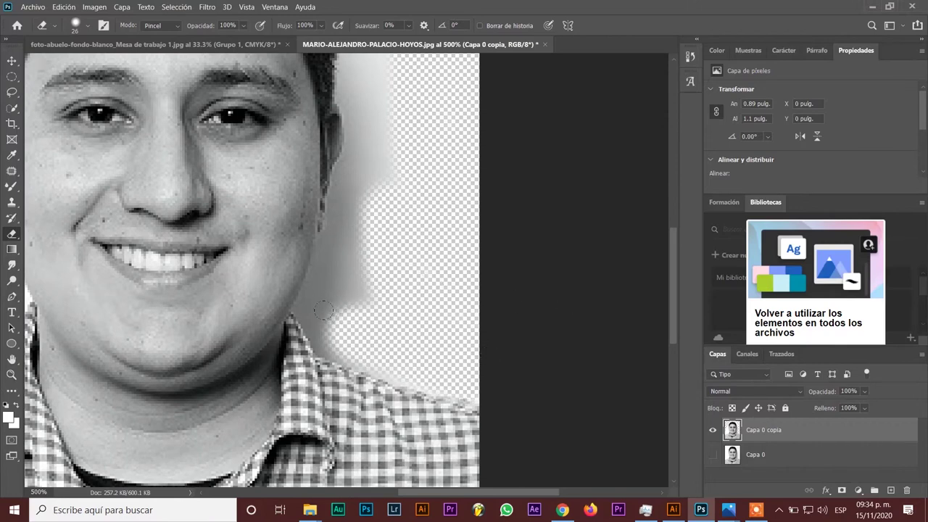
drag(323, 310, 343, 361)
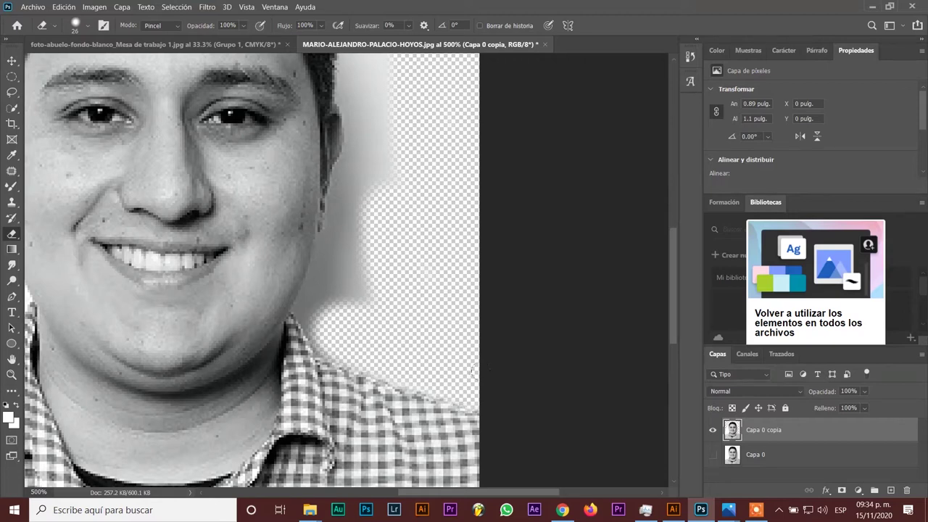
mouse_move(341, 355)
mouse_down()
mouse_move(323, 312)
mouse_move(350, 203)
mouse_up()
drag(385, 138, 364, 201)
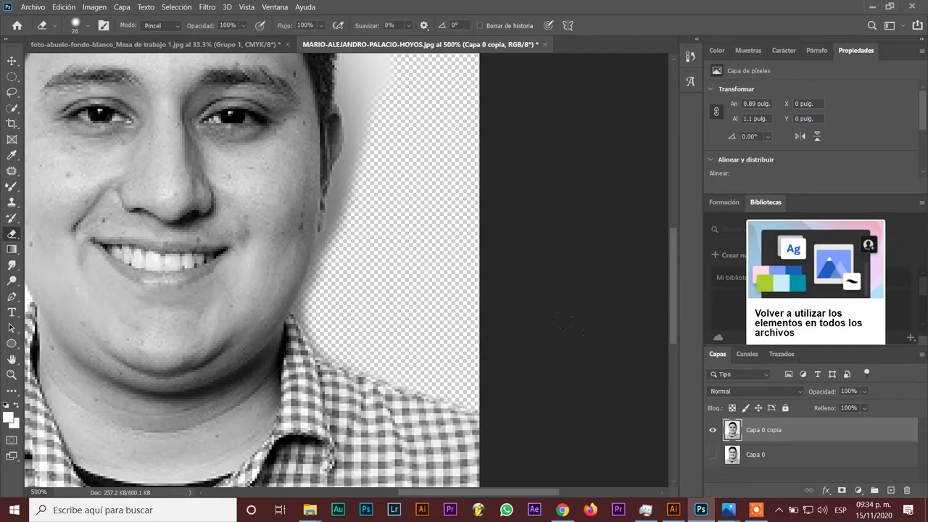
drag(438, 182, 457, 327)
mouse_move(406, 268)
mouse_down()
mouse_move(391, 155)
mouse_move(404, 124)
mouse_up()
drag(409, 183, 444, 277)
Step: Erase the white halo above both sides of the hair
drag(407, 127, 290, 68)
drag(407, 170, 345, 95)
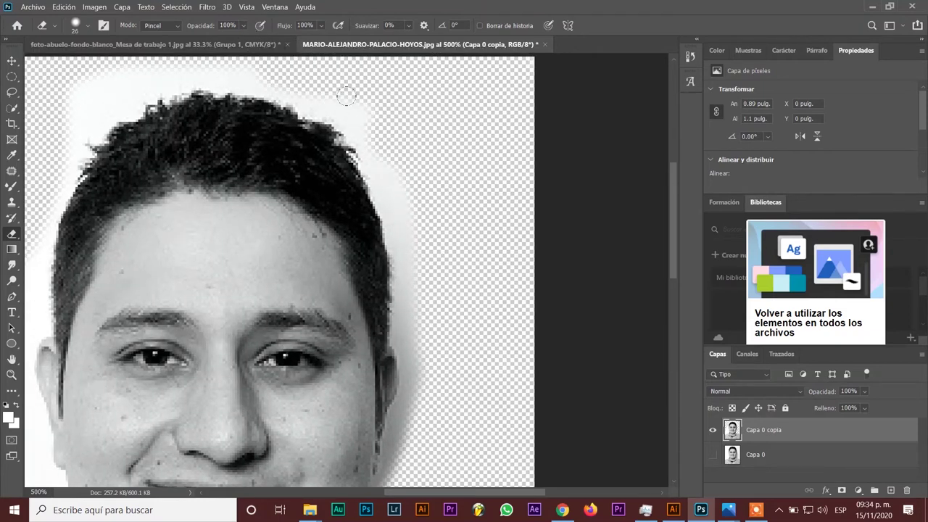
drag(423, 166, 495, 128)
drag(406, 116, 217, 142)
drag(282, 80, 215, 156)
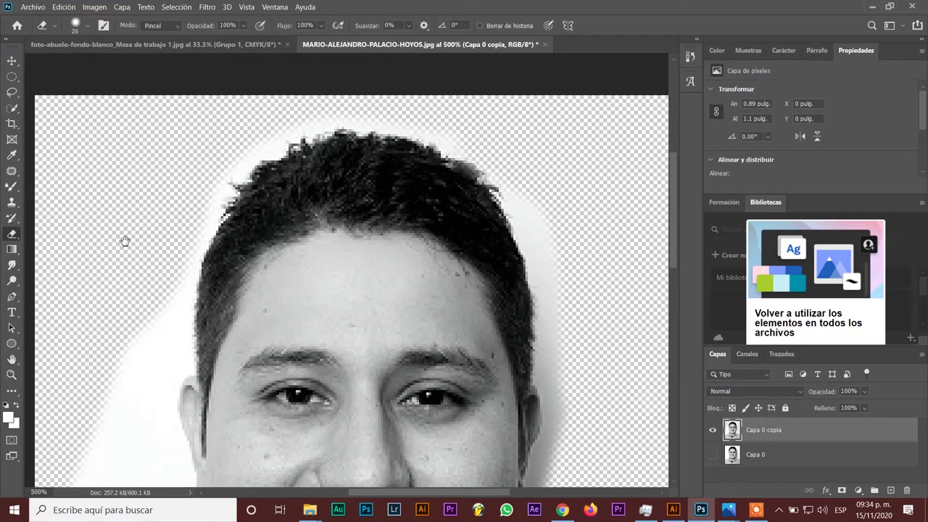
Step: Erase the white halo and patches left of the face, then zoom back out
drag(124, 243, 185, 168)
drag(227, 247, 149, 460)
scroll(129, 271, down, 2)
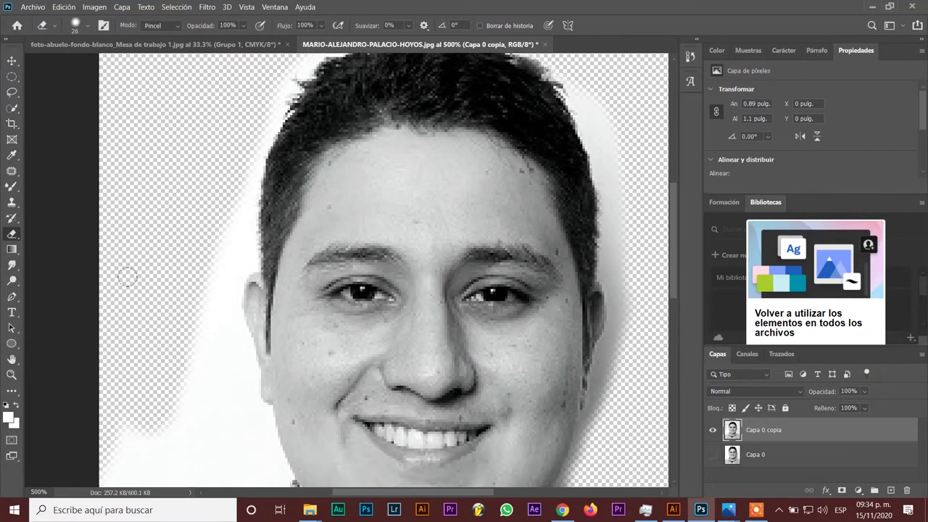
drag(177, 264, 182, 428)
scroll(178, 362, down, 2)
scroll(187, 356, down, 3)
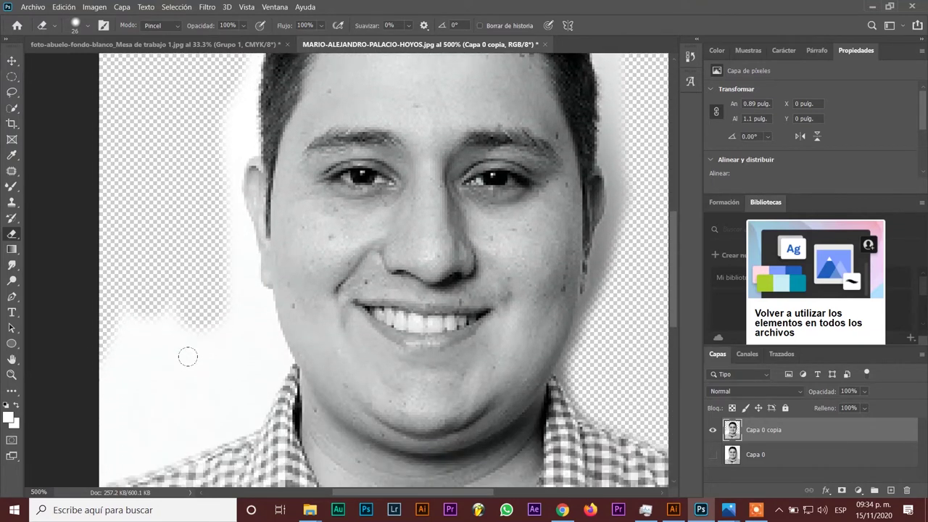
drag(187, 287, 225, 344)
drag(203, 374, 108, 453)
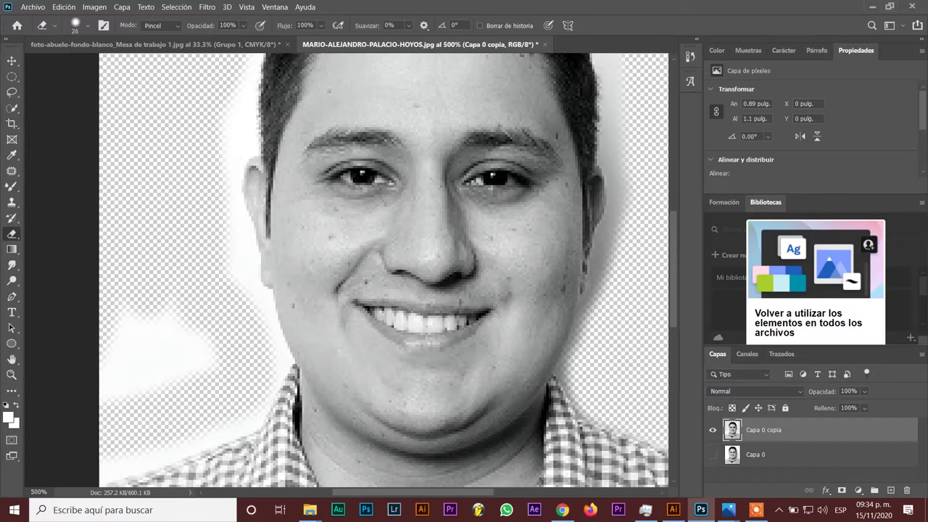
mouse_move(169, 339)
mouse_down()
mouse_move(62, 346)
mouse_move(176, 327)
mouse_move(150, 307)
mouse_move(114, 306)
mouse_move(162, 149)
mouse_move(178, 340)
mouse_up()
scroll(274, 271, down, 3)
scroll(135, 293, up, 4)
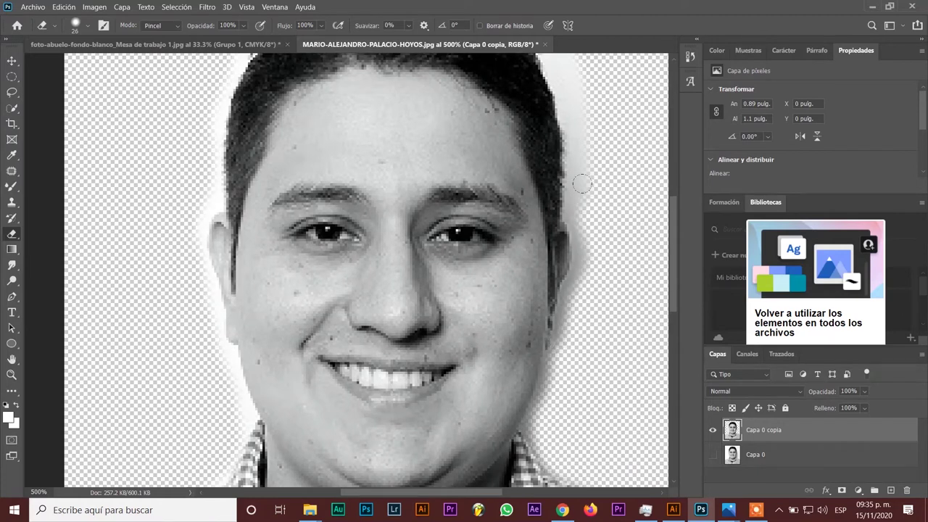
scroll(576, 183, up, 3)
scroll(537, 152, up, 3)
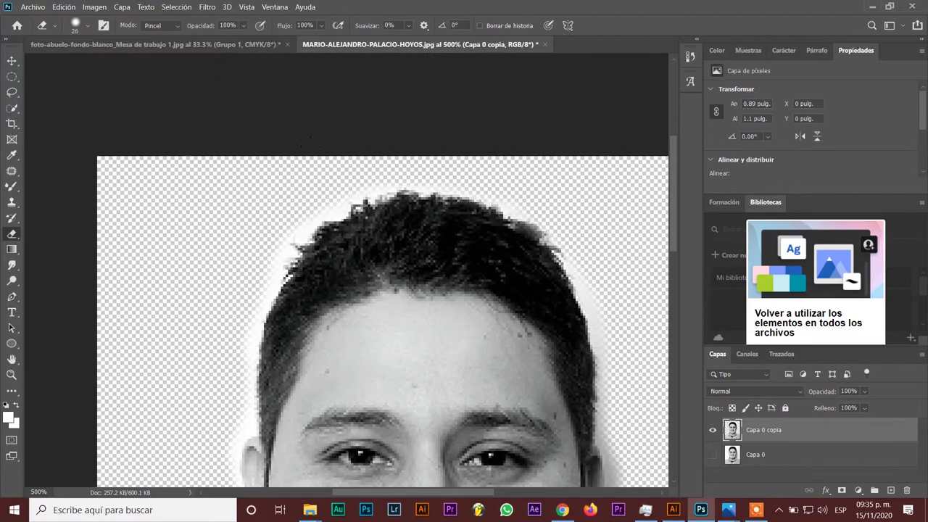
key(ctrl+minus)
key(ctrl+minus)
key(ctrl+minus)
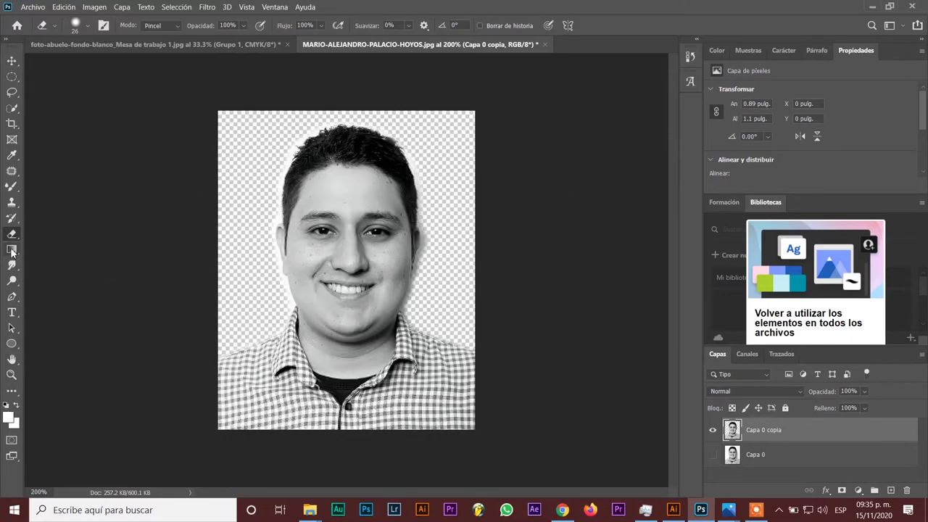
Step: Draw a rectangle covering the whole canvas
click(12, 343)
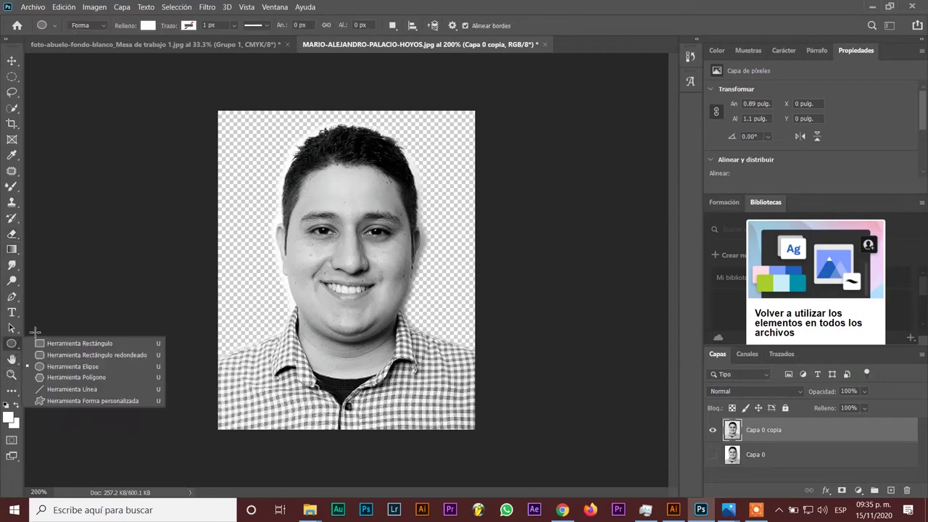
click(12, 343)
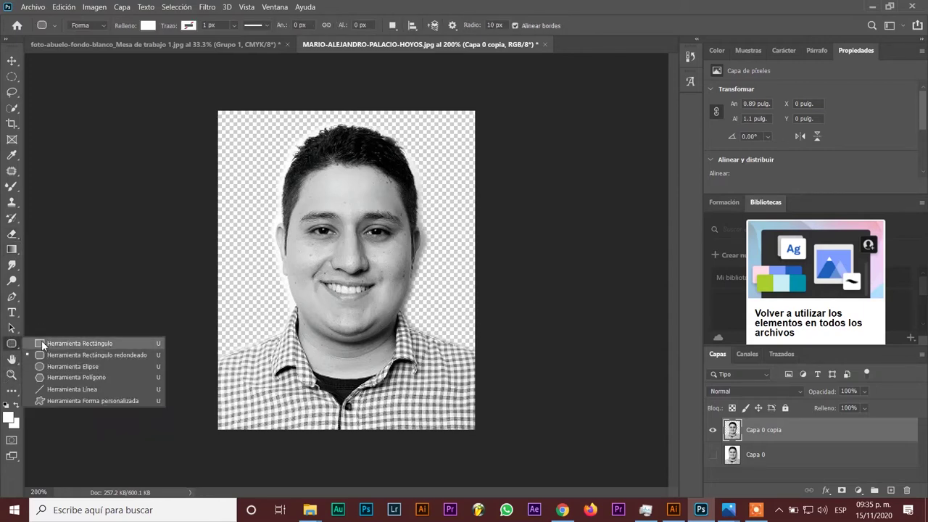
click(43, 343)
drag(204, 97, 488, 439)
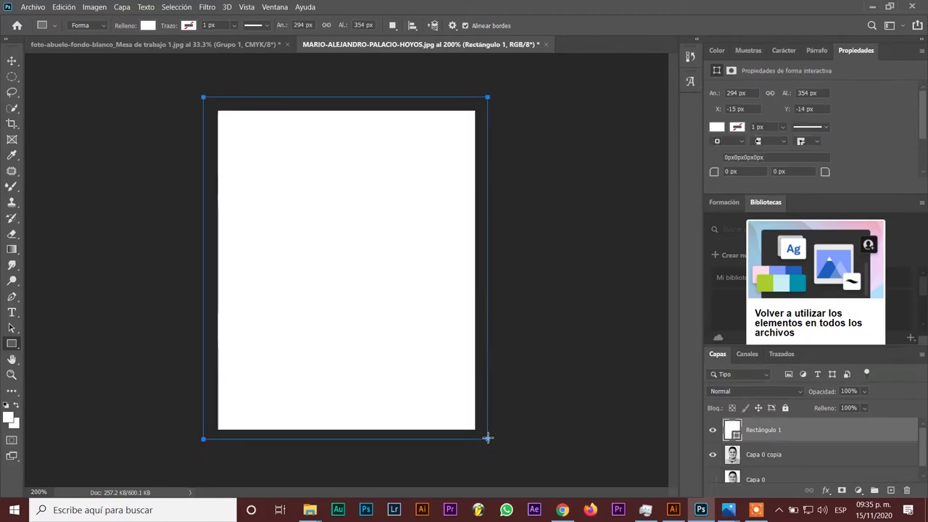
Step: Fill the rectangle olive green and move Capa 0 copia above Rectángulo 1
click(716, 127)
click(716, 127)
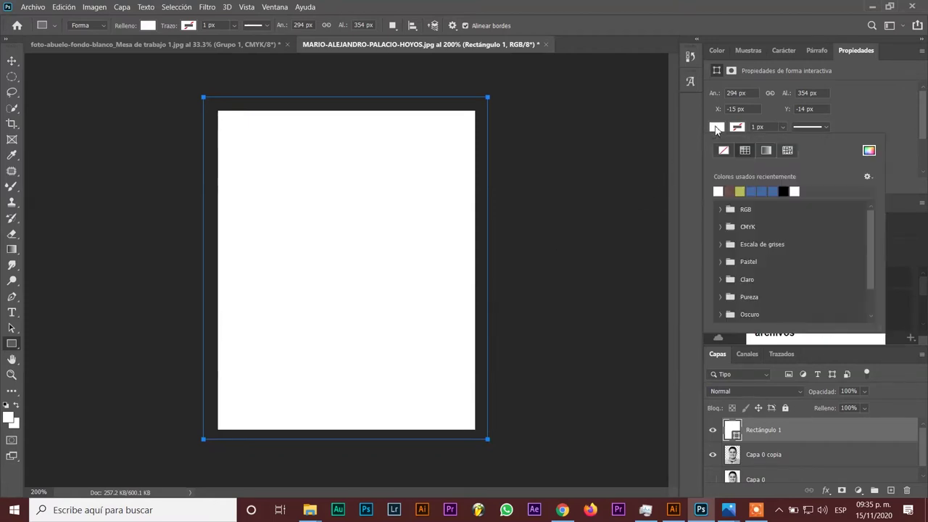
click(740, 191)
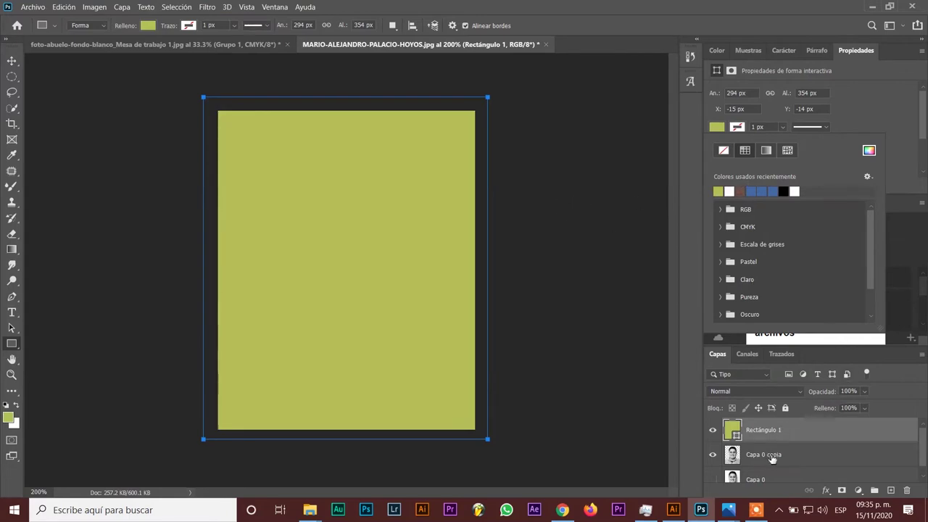
drag(771, 454, 772, 428)
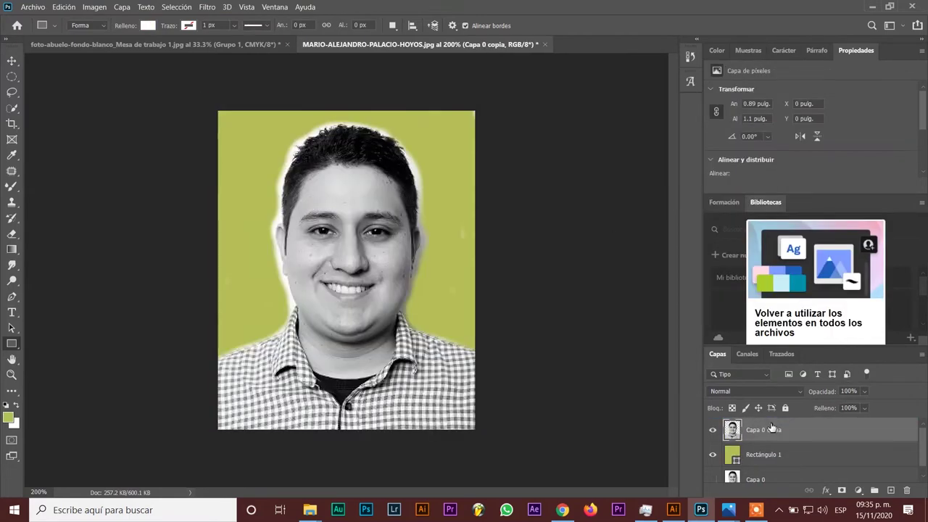
key(ctrl+plus)
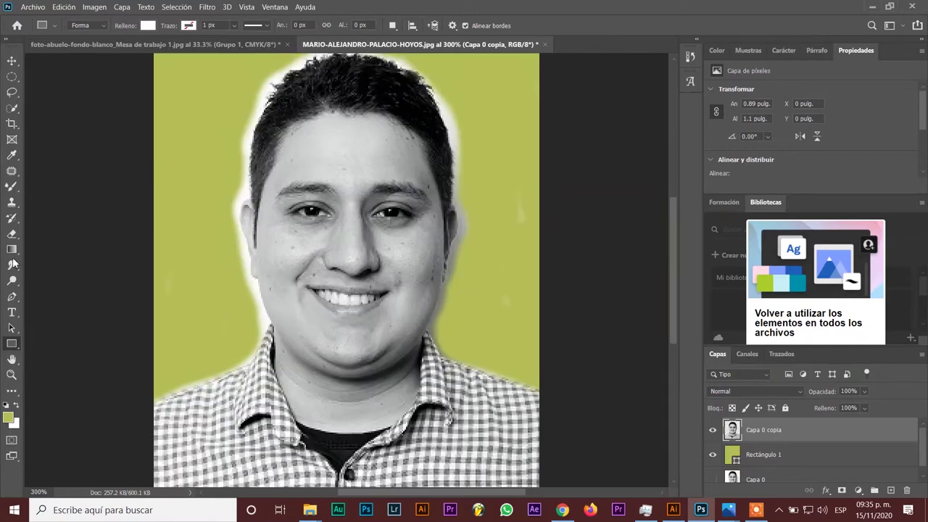
Step: Pick the plain eraser and zoom in on the top of the hair
right_click(11, 234)
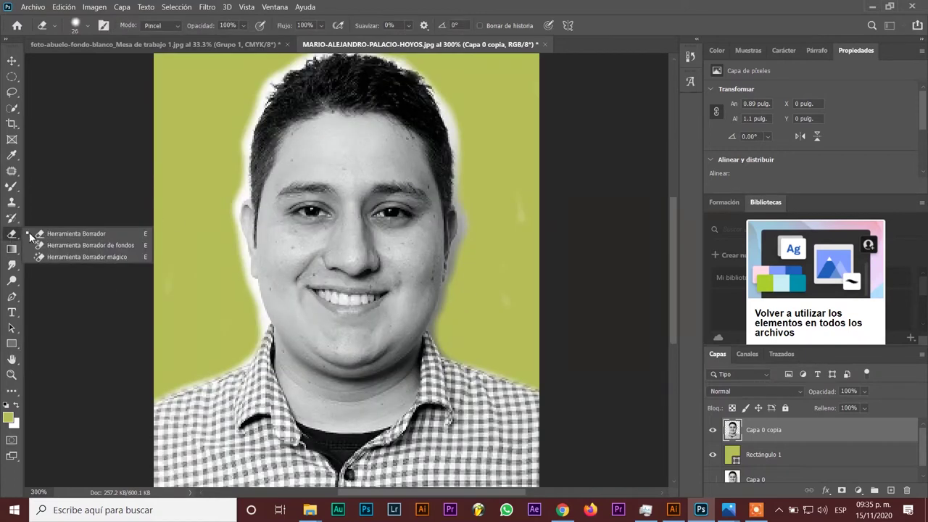
click(73, 234)
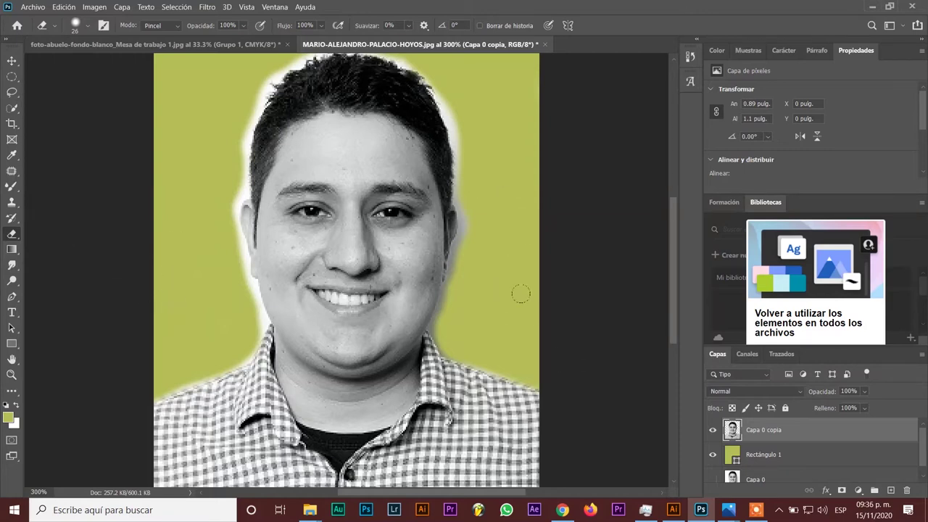
drag(492, 104, 513, 189)
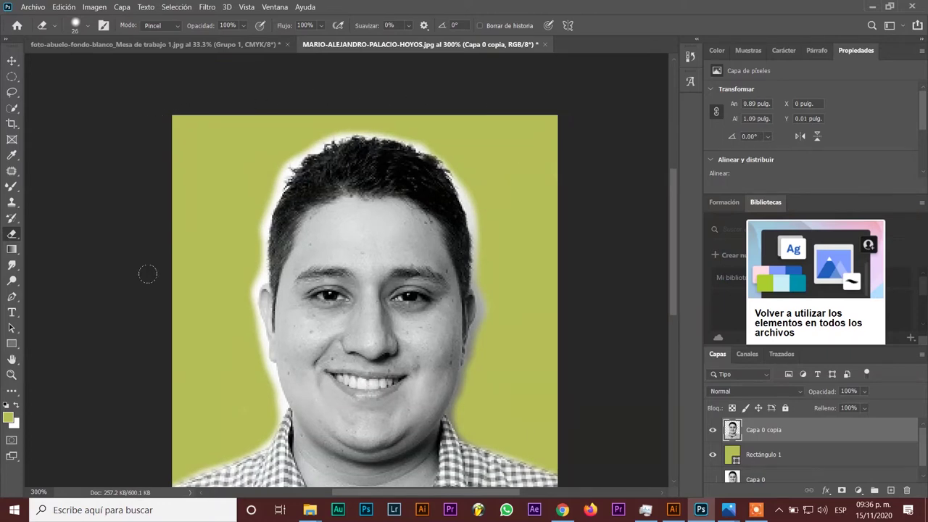
key(ctrl+plus)
key(ctrl+plus)
key(ctrl+plus)
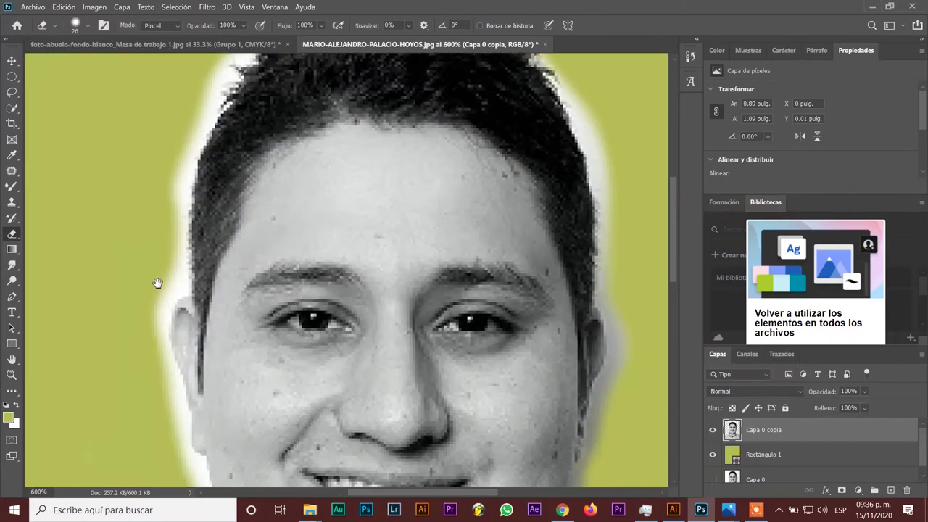
drag(155, 284, 199, 207)
drag(271, 309, 153, 437)
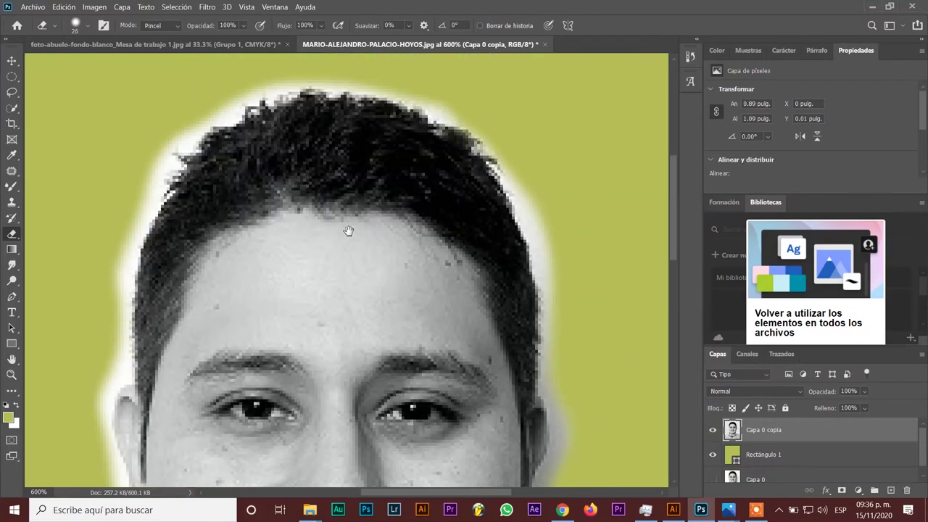
drag(348, 232, 263, 262)
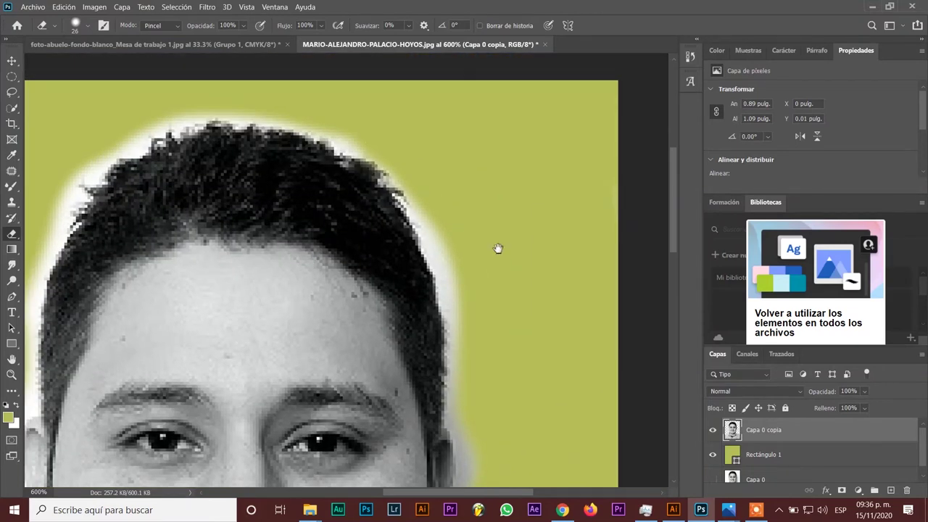
drag(498, 249, 505, 274)
Step: Soften the eraser to 28% hardness and erase the white halo along the upper-right hair
click(88, 26)
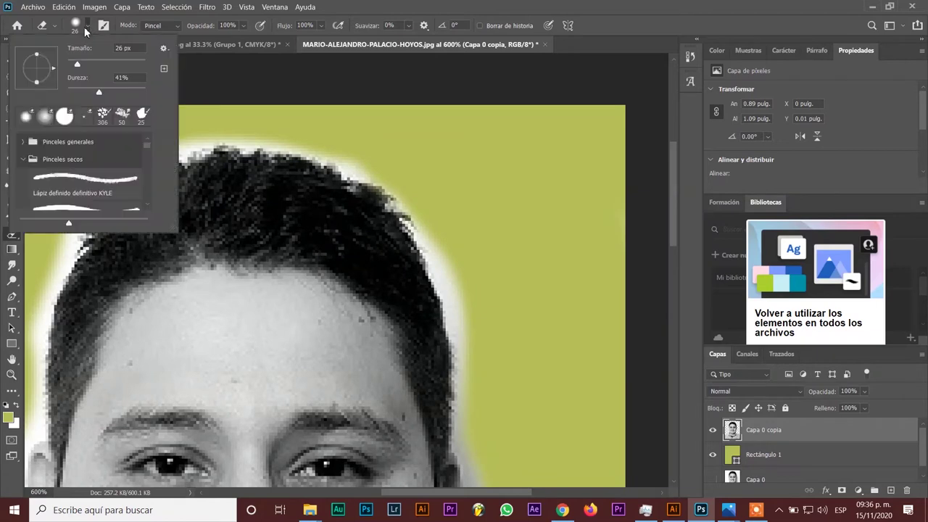
mouse_move(100, 93)
mouse_down()
mouse_move(89, 93)
mouse_move(73, 63)
mouse_up()
click(466, 425)
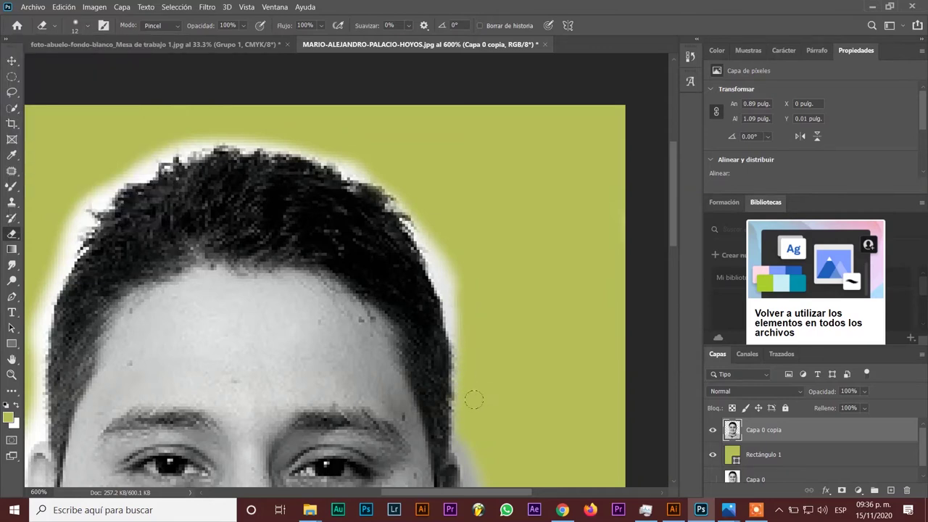
mouse_move(470, 397)
mouse_down()
mouse_move(442, 272)
mouse_move(412, 209)
mouse_up()
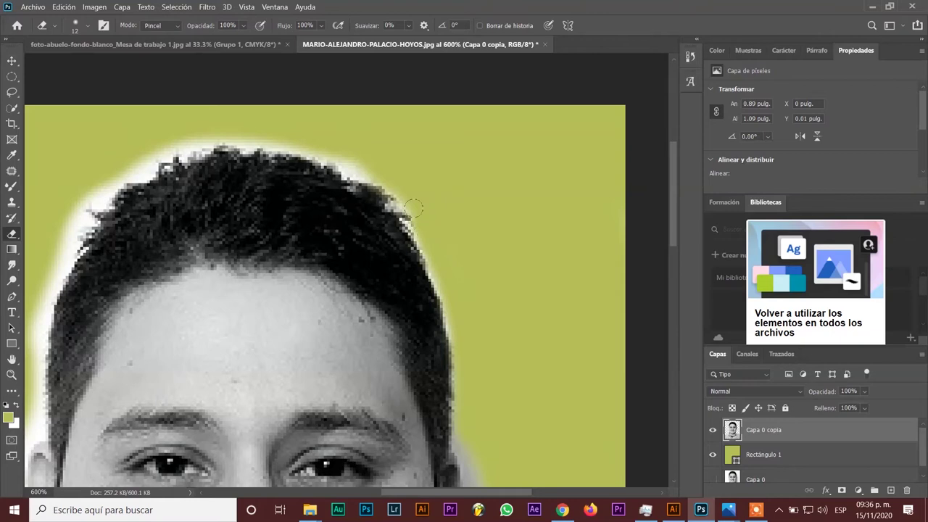
mouse_move(435, 261)
mouse_down()
mouse_move(414, 235)
mouse_move(461, 326)
mouse_up()
drag(459, 429, 466, 375)
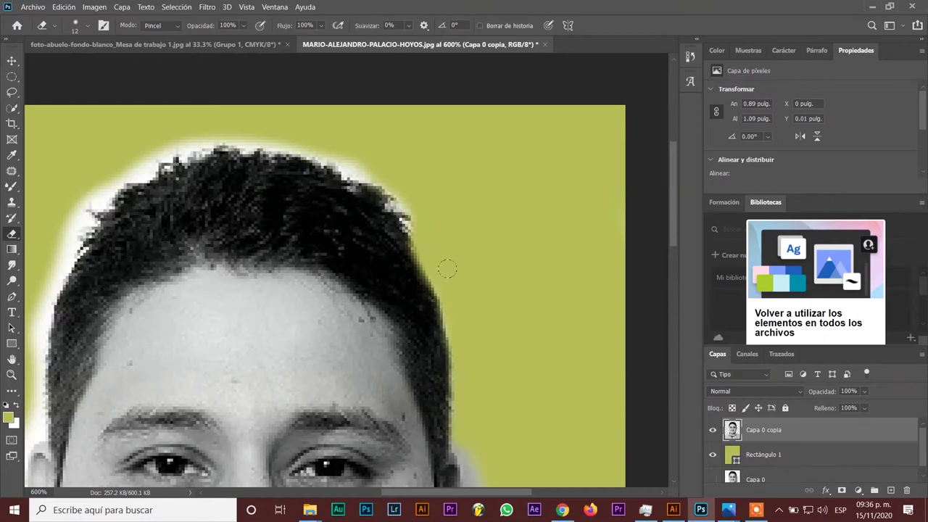
drag(409, 219, 380, 170)
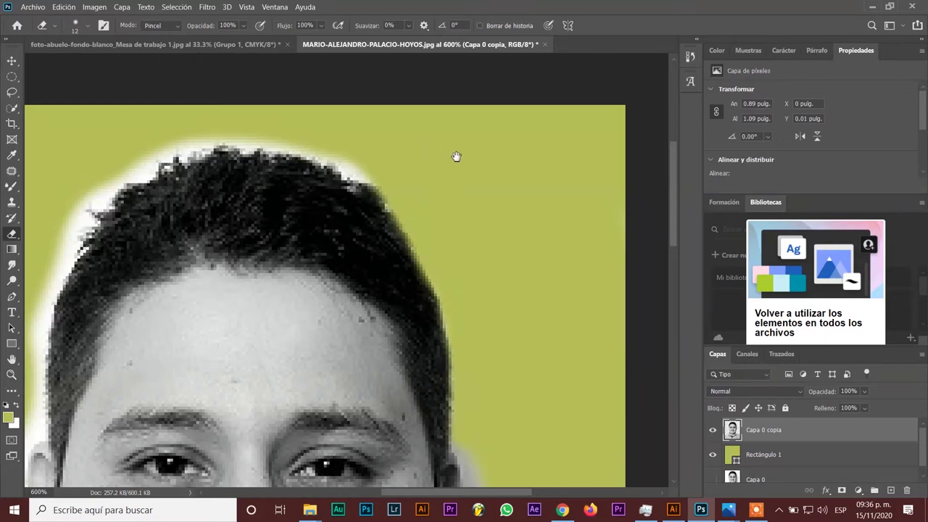
drag(456, 156, 556, 183)
mouse_move(517, 212)
mouse_down()
mouse_move(453, 190)
mouse_move(431, 169)
mouse_up()
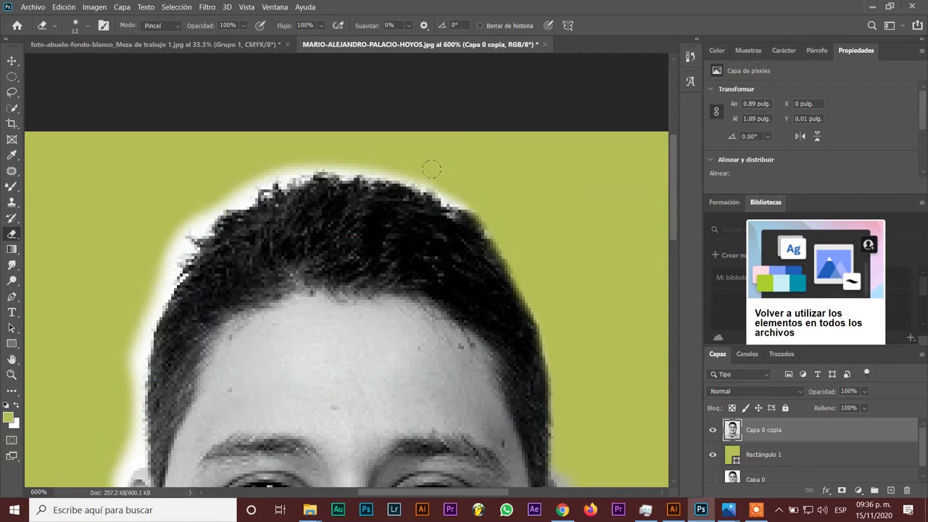
right_click(12, 235)
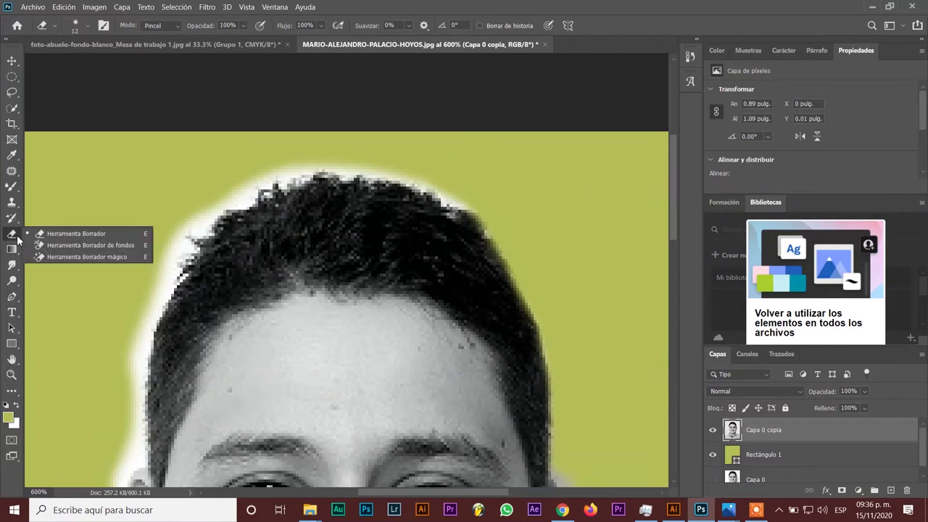
click(54, 246)
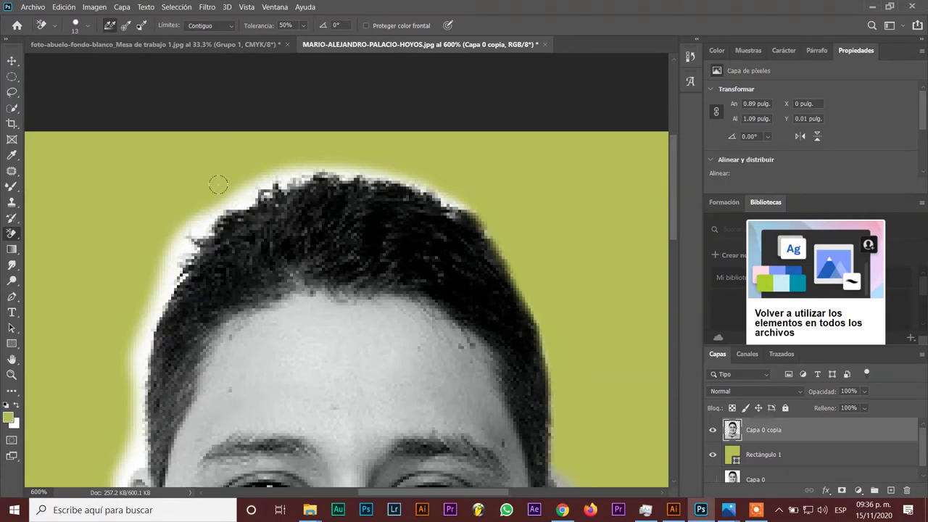
click(84, 25)
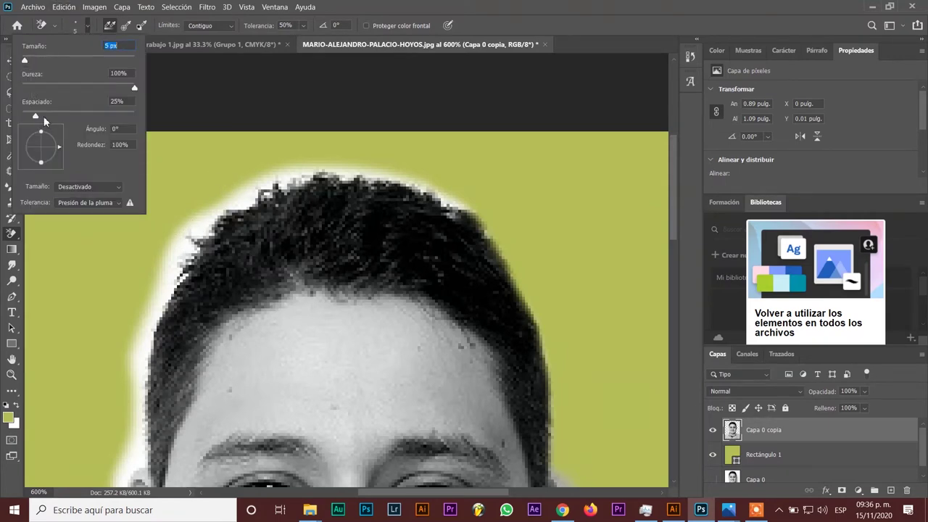
key(Return)
click(242, 200)
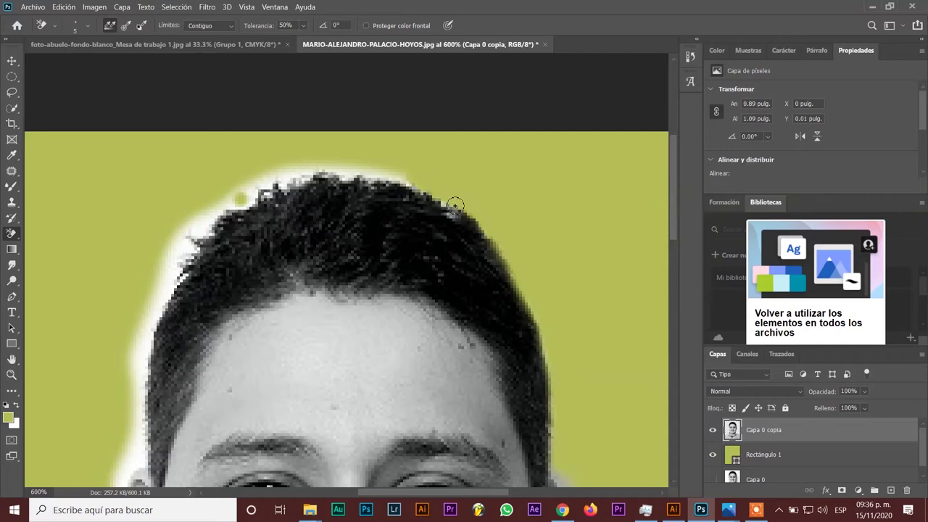
drag(375, 175, 297, 172)
mouse_move(421, 182)
mouse_down()
mouse_move(283, 175)
mouse_move(317, 176)
mouse_move(252, 200)
mouse_move(317, 182)
mouse_move(241, 192)
mouse_move(272, 192)
mouse_move(208, 228)
mouse_move(237, 200)
mouse_move(193, 246)
mouse_move(217, 213)
mouse_move(188, 222)
mouse_move(303, 159)
mouse_up()
drag(257, 207, 245, 206)
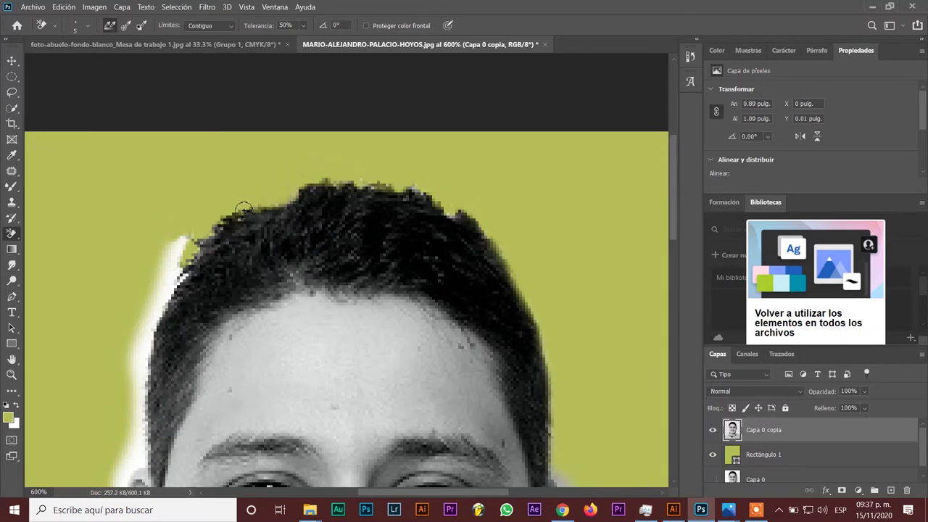
mouse_move(303, 192)
mouse_down()
mouse_move(210, 240)
mouse_move(175, 274)
mouse_move(246, 195)
mouse_move(206, 246)
mouse_move(209, 234)
mouse_move(181, 254)
mouse_move(193, 244)
mouse_move(153, 302)
mouse_move(196, 262)
mouse_move(146, 321)
mouse_up()
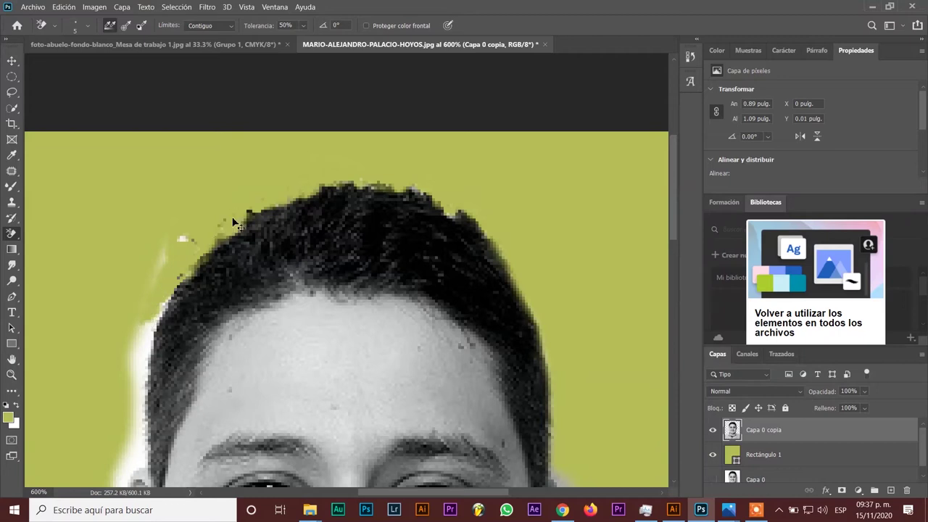
key(ctrl+z)
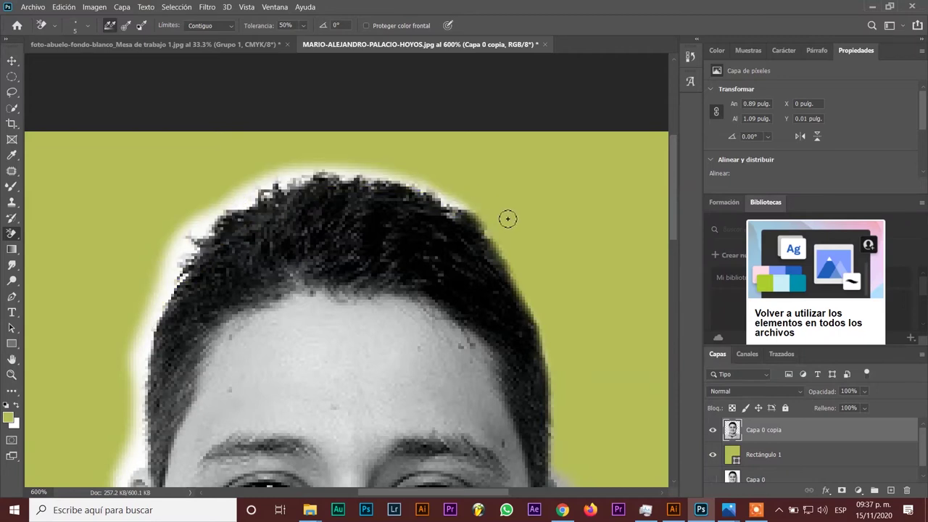
scroll(321, 186, down, 1)
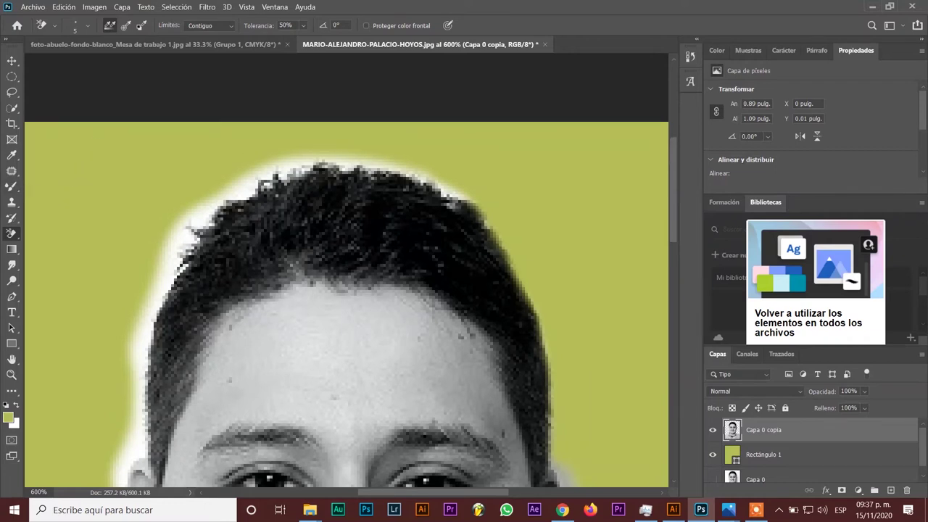
right_click(12, 233)
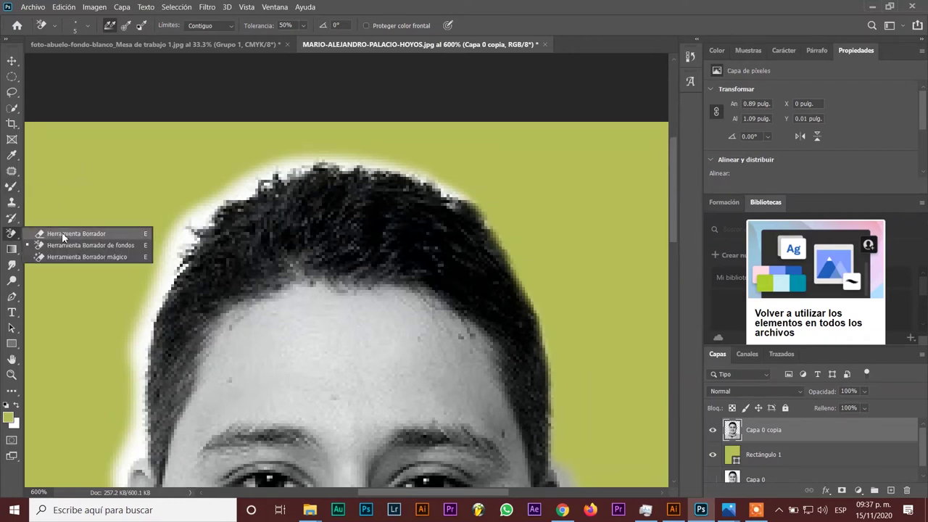
Step: With the plain eraser, clean the white fringe along the top of the hair
click(58, 235)
mouse_move(486, 194)
mouse_down()
mouse_move(417, 157)
mouse_move(381, 159)
mouse_up()
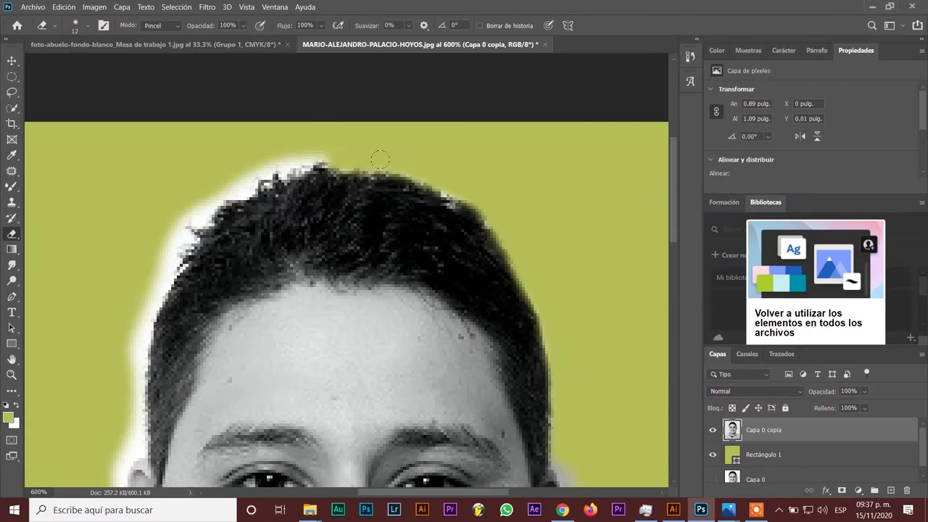
mouse_move(323, 140)
mouse_down()
mouse_move(305, 159)
mouse_move(206, 190)
mouse_move(164, 218)
mouse_move(185, 235)
mouse_move(200, 191)
mouse_move(149, 308)
mouse_move(127, 424)
mouse_up()
mouse_move(512, 250)
mouse_down()
mouse_move(536, 249)
mouse_move(279, 178)
mouse_move(194, 205)
mouse_up()
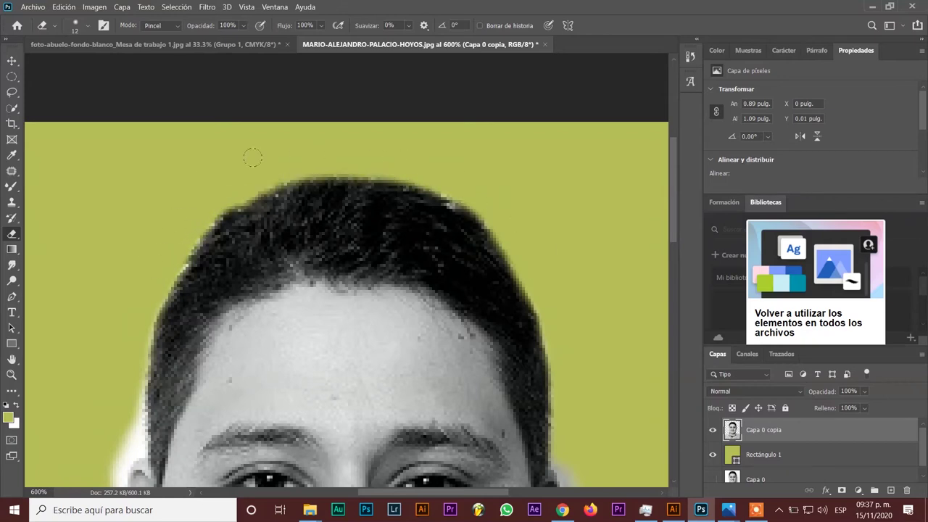
scroll(580, 285, down, 5)
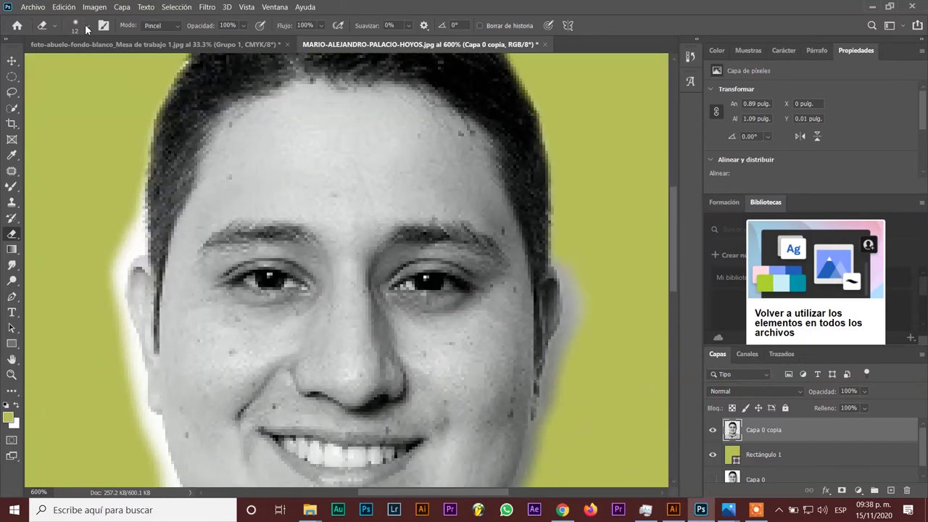
Step: Adjust the eraser brush and erase the light halo along the collar edge
click(87, 25)
drag(569, 299, 558, 394)
scroll(559, 393, down, 2)
mouse_move(540, 334)
mouse_down()
mouse_move(510, 421)
mouse_move(331, 305)
mouse_up()
drag(372, 343, 553, 410)
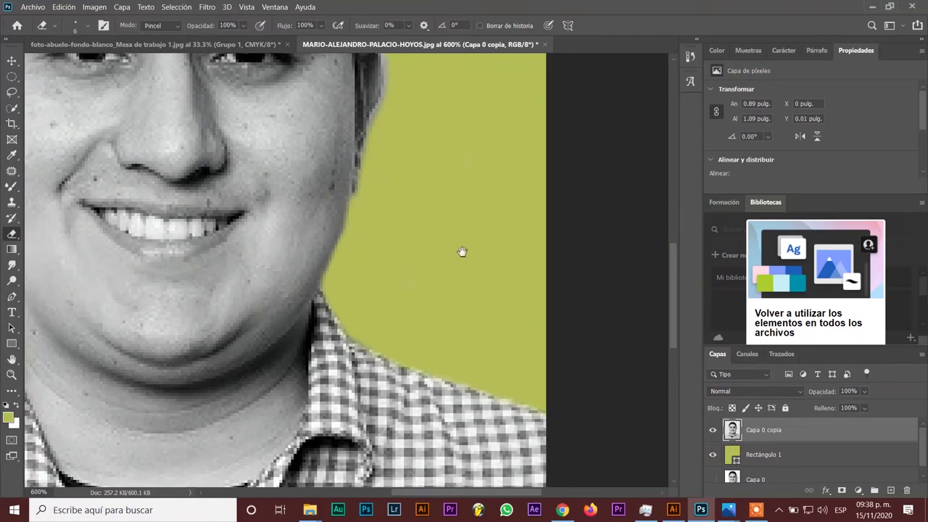
scroll(321, 311, left, 10)
Step: Erase the remaining halo along the neck, shirt and side of the face
mouse_move(386, 310)
mouse_down()
mouse_move(427, 271)
mouse_move(441, 271)
mouse_move(428, 316)
mouse_move(398, 356)
mouse_move(221, 435)
mouse_up()
drag(281, 314, 221, 372)
mouse_move(356, 247)
mouse_down()
mouse_move(375, 348)
mouse_move(329, 199)
mouse_move(342, 244)
mouse_move(348, 228)
mouse_move(363, 269)
mouse_up()
drag(303, 171, 293, 279)
mouse_move(341, 120)
mouse_down()
mouse_move(319, 292)
mouse_move(328, 157)
mouse_move(323, 170)
mouse_move(338, 193)
mouse_move(316, 222)
mouse_move(319, 252)
mouse_up()
scroll(346, 372, down, 2)
scroll(346, 372, down, 2)
scroll(346, 372, up, 1)
scroll(346, 372, down, 1)
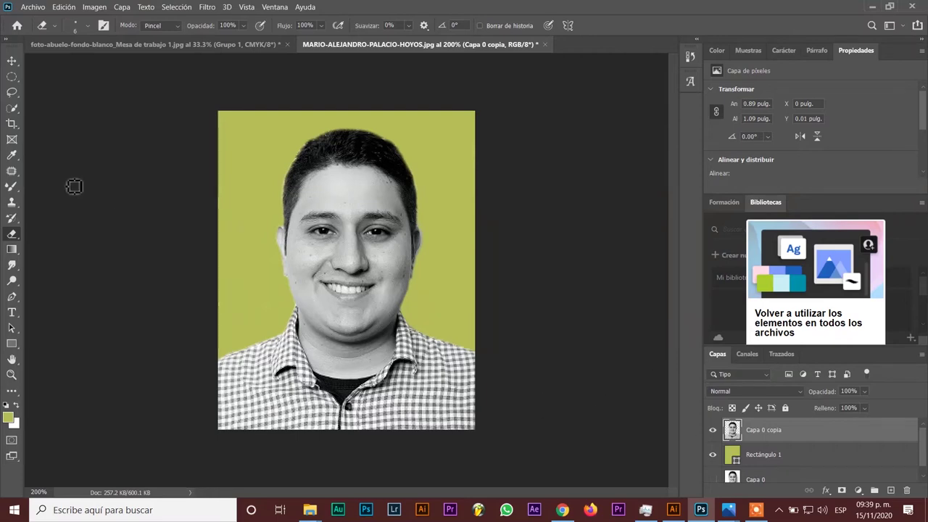
Step: Nudge Capa 0 copia with the Move tool, check its edges, and enable Auto-Select
click(12, 61)
mouse_move(362, 292)
mouse_down()
mouse_move(418, 365)
mouse_move(356, 263)
mouse_up()
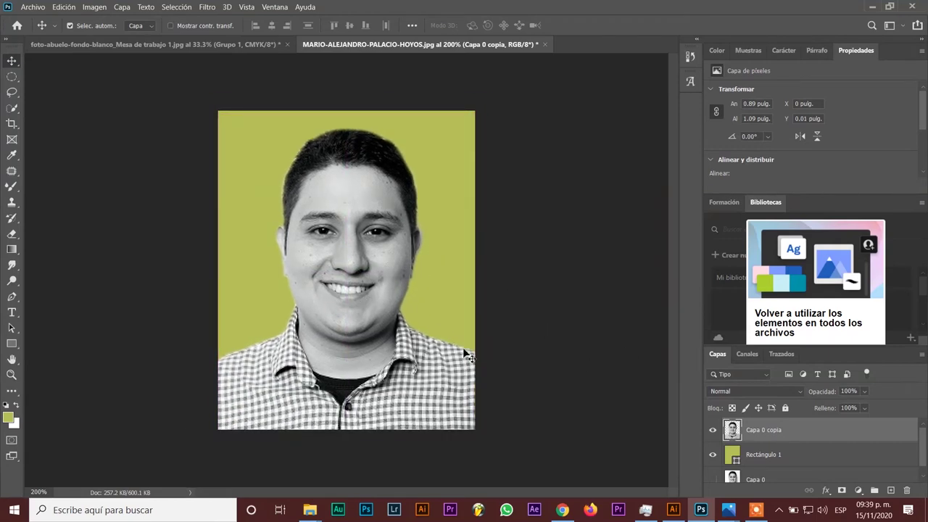
key(ctrl+plus)
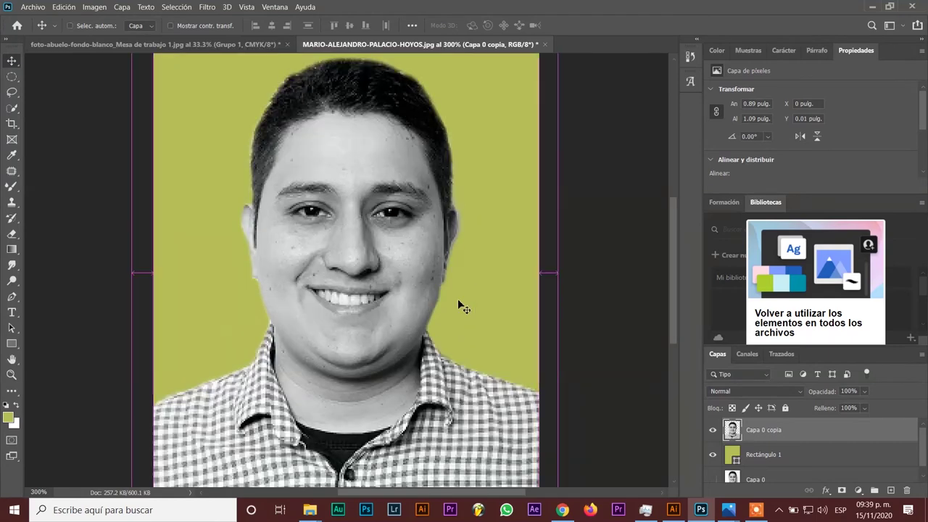
key(ctrl+plus)
key(ctrl+minus)
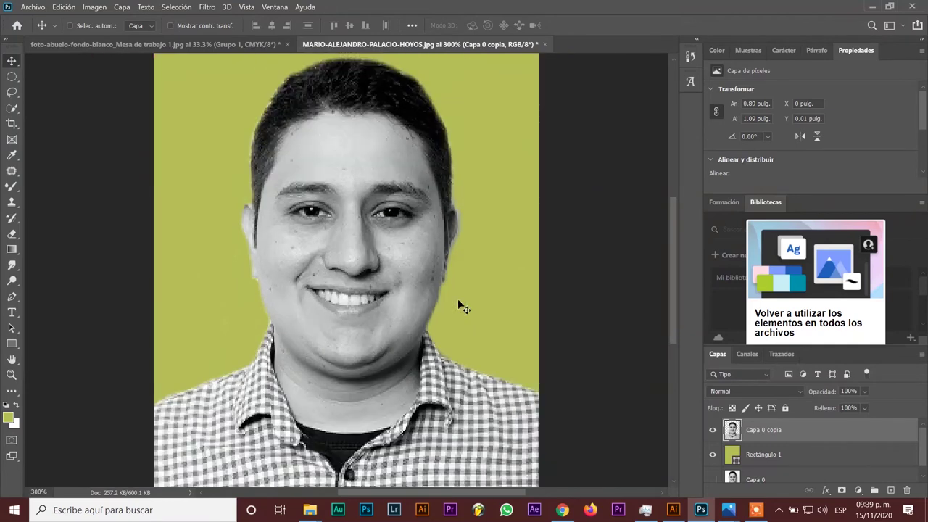
key(ctrl+minus)
key(ctrl)
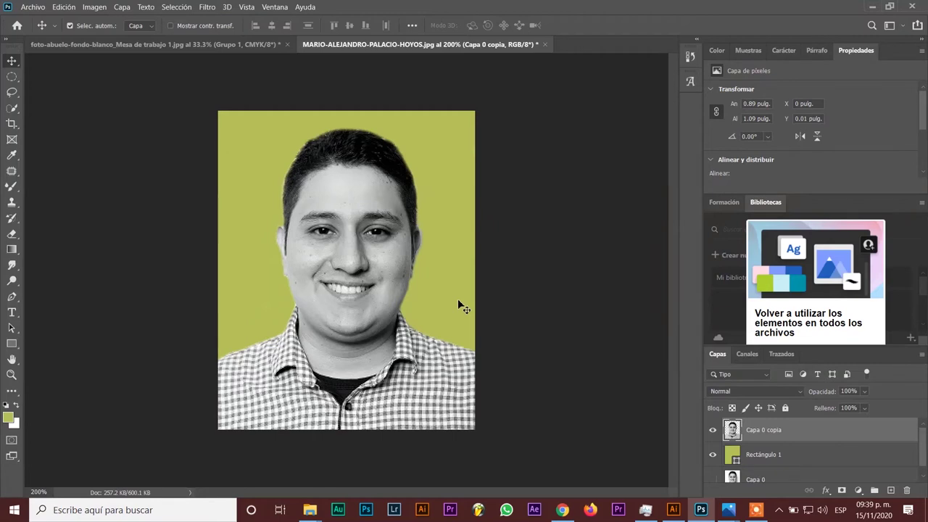
Step: Tone the portrait pink in Camera Raw: Temperature +8, Tint +24, Vibrance -5, Saturation +45
click(174, 7)
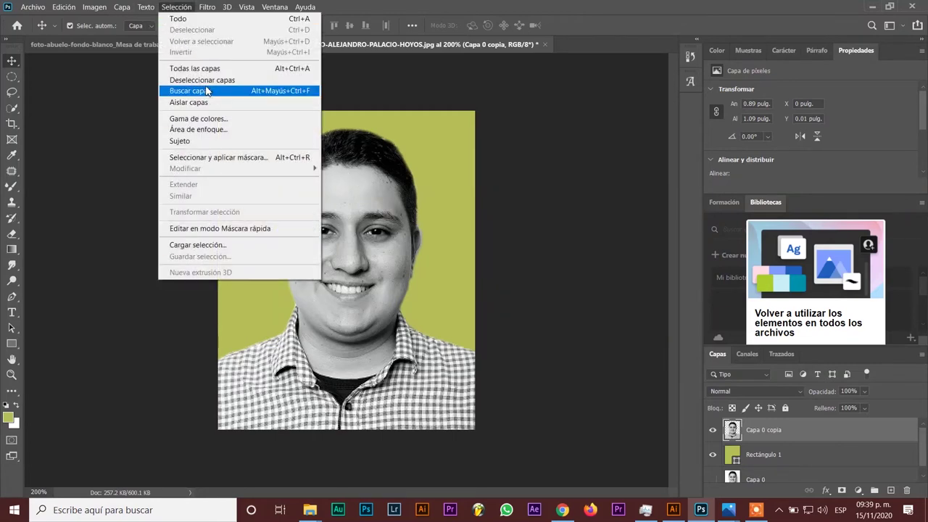
click(240, 74)
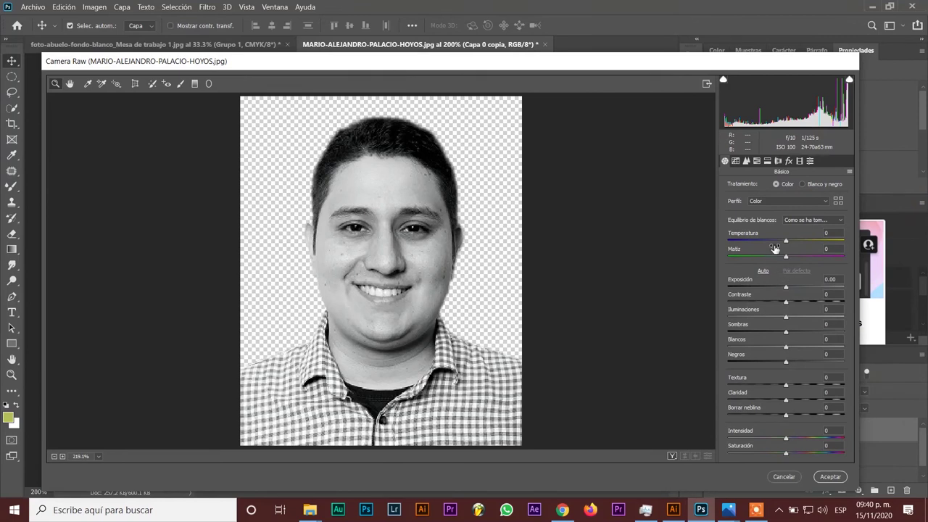
drag(786, 241, 790, 240)
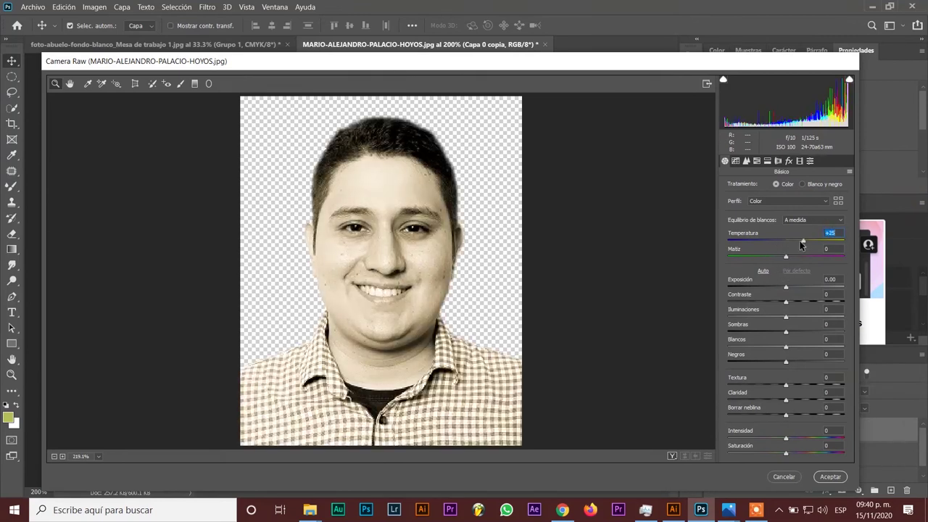
drag(786, 256, 801, 257)
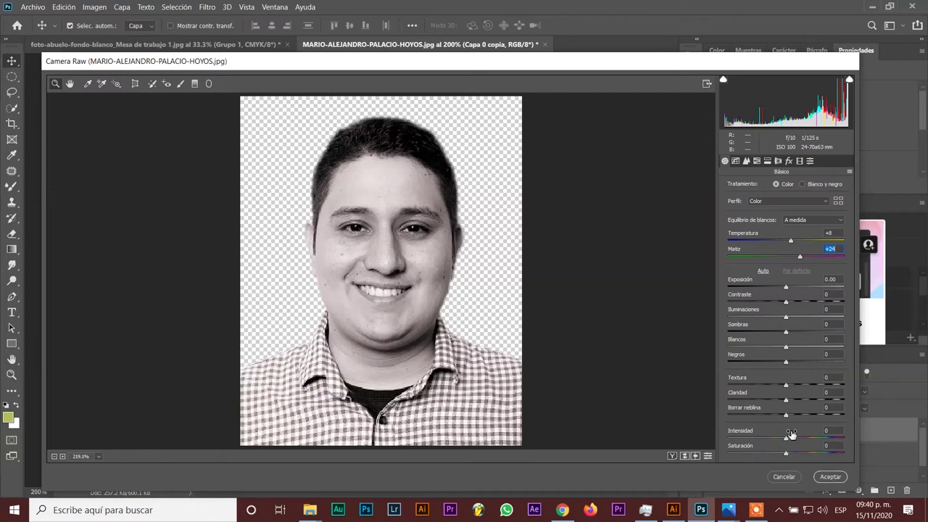
mouse_move(786, 439)
mouse_down()
mouse_move(799, 440)
mouse_move(749, 455)
mouse_move(812, 454)
mouse_up()
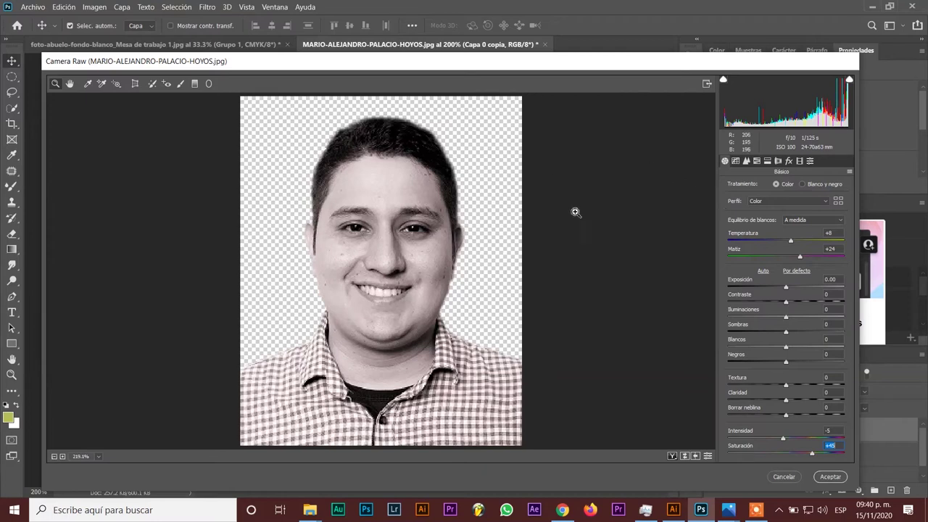
Step: Set the Detail panel's luminance noise reduction to 42
click(746, 161)
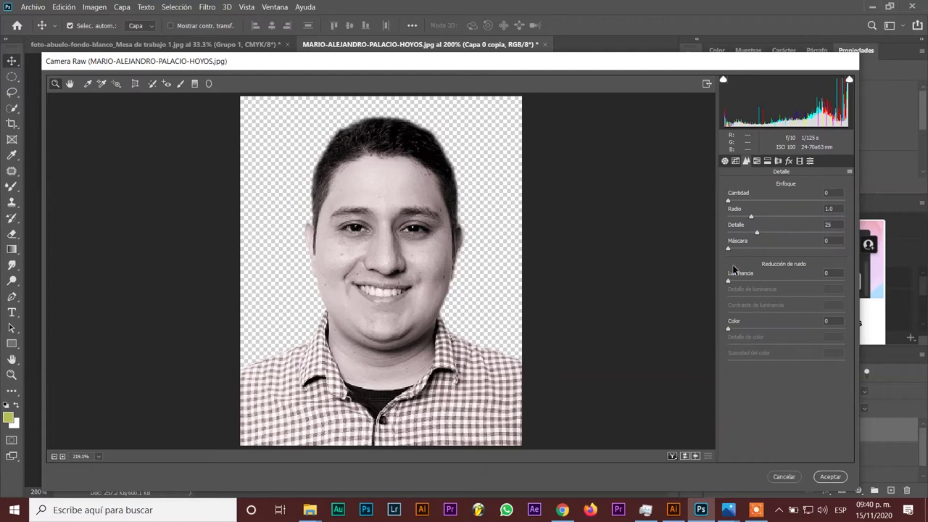
drag(729, 282, 744, 279)
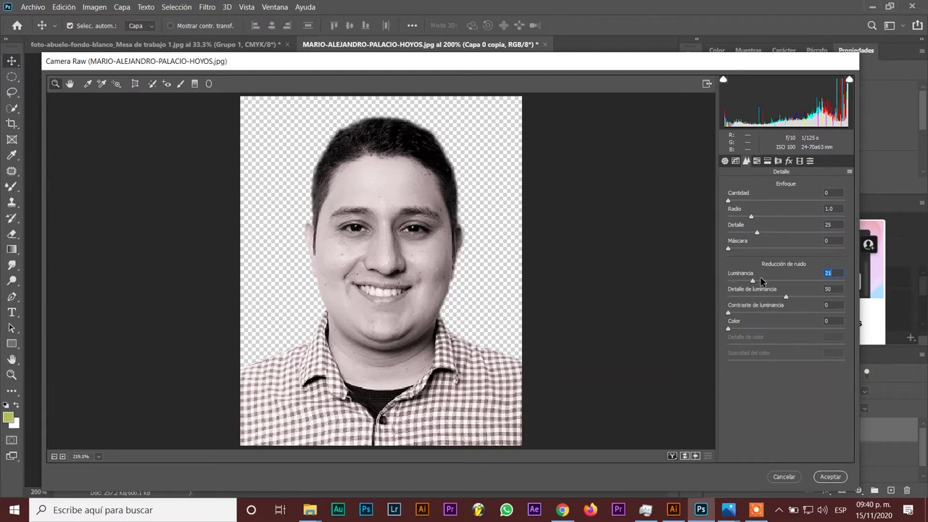
drag(765, 281, 769, 282)
Step: Apply the Camera Raw toning to the layer and zoom in on the face
click(831, 477)
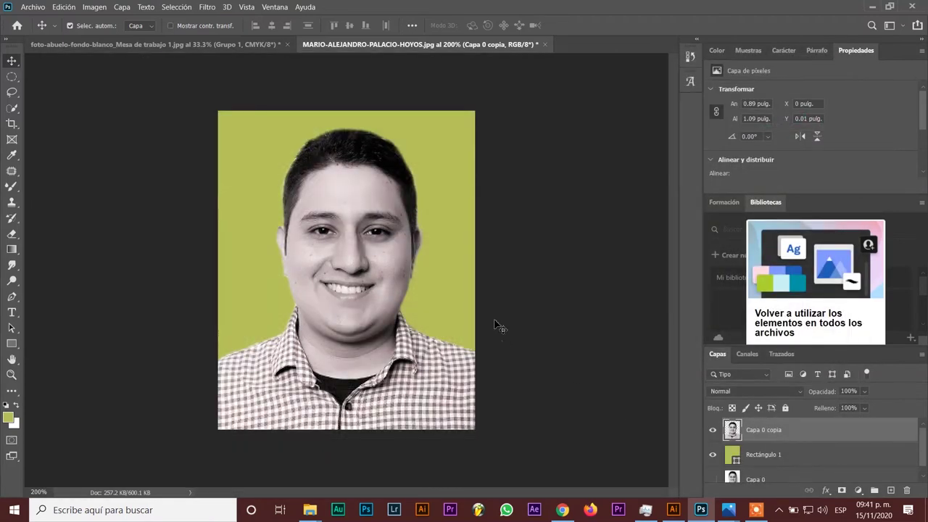
key(ctrl+plus)
key(ctrl+plus)
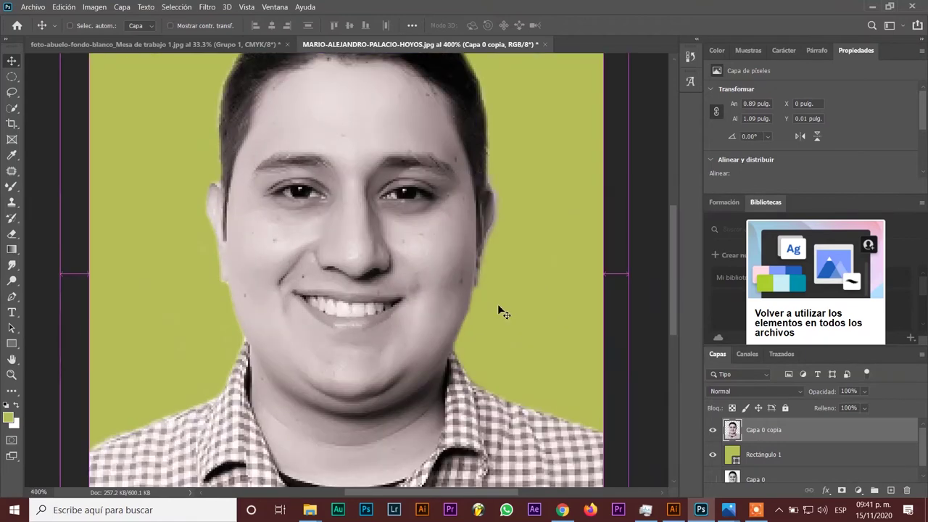
key(ctrl+plus)
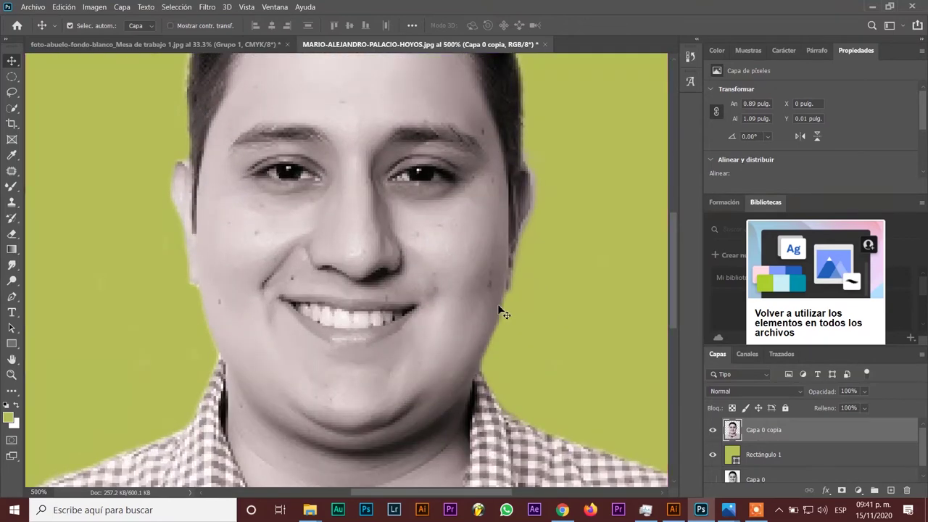
scroll(303, 193, up, 1)
scroll(304, 201, down, 1)
Step: Patch the spots on the left cheek, beside the nose, eyebrow end, forehead and hairline
click(15, 173)
click(58, 193)
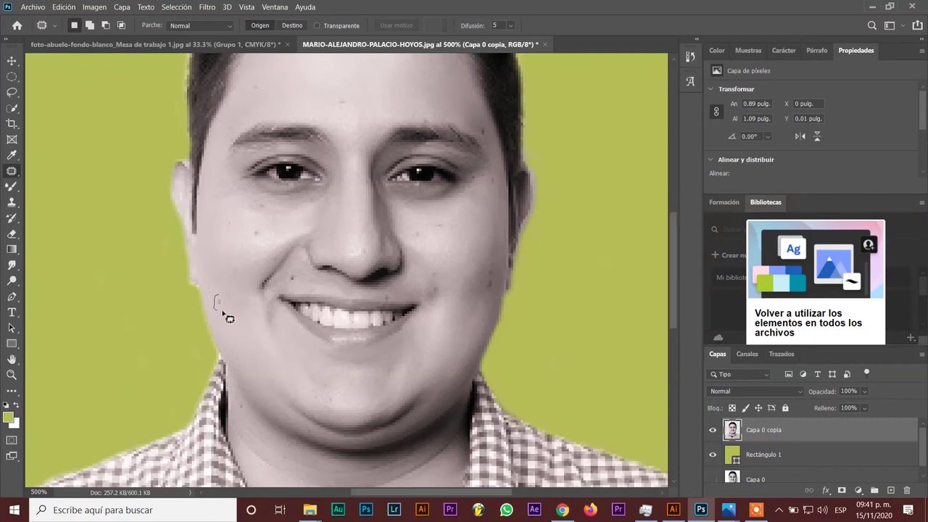
drag(217, 300, 215, 302)
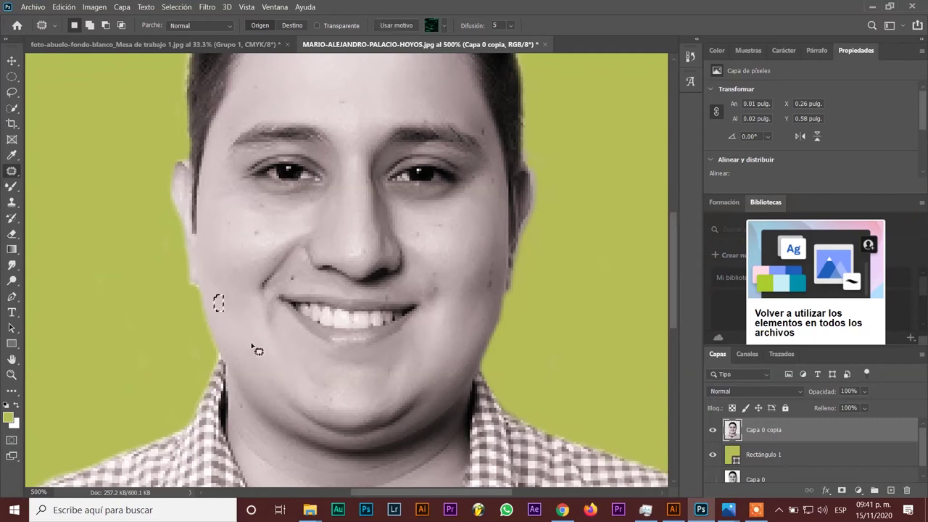
click(371, 330)
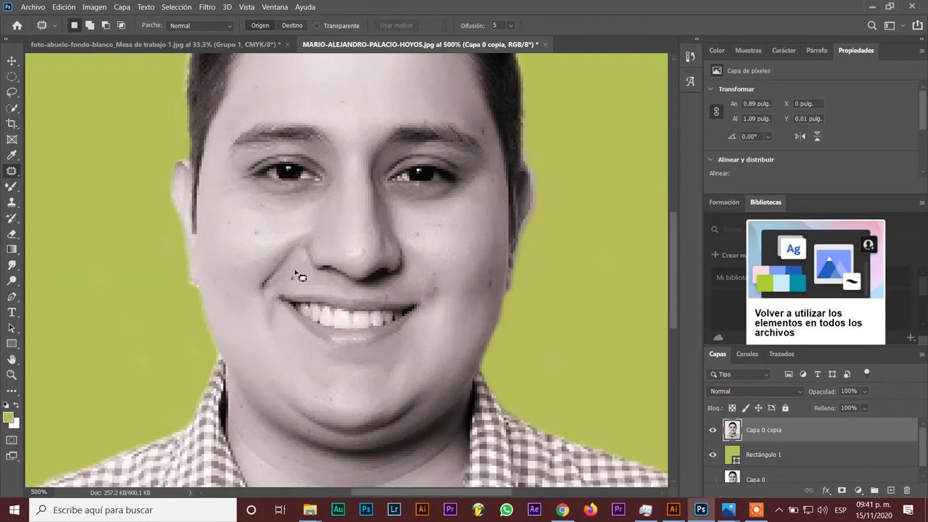
drag(288, 277, 294, 285)
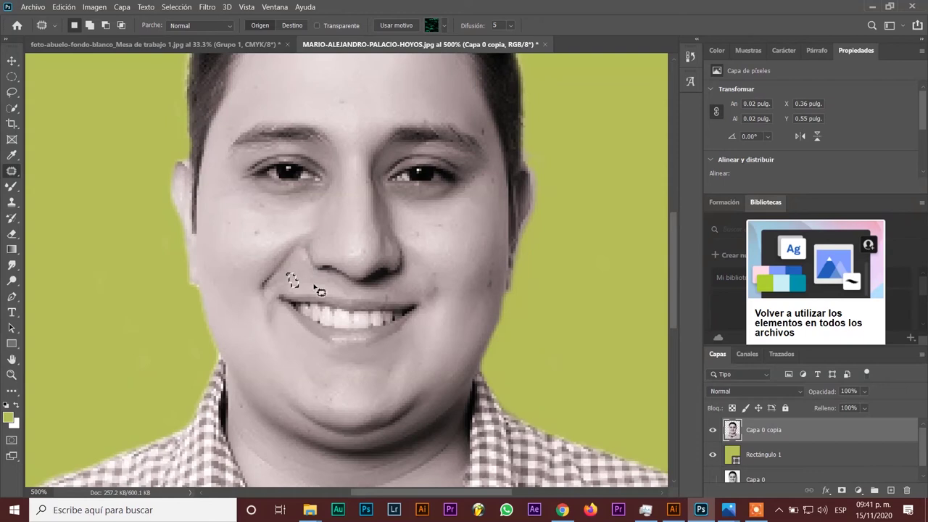
click(319, 290)
drag(482, 128, 486, 136)
click(475, 123)
mouse_move(339, 93)
mouse_down()
mouse_move(357, 114)
mouse_move(348, 99)
mouse_up()
click(356, 104)
mouse_move(246, 82)
mouse_down()
mouse_move(264, 85)
mouse_move(253, 87)
mouse_up()
click(281, 130)
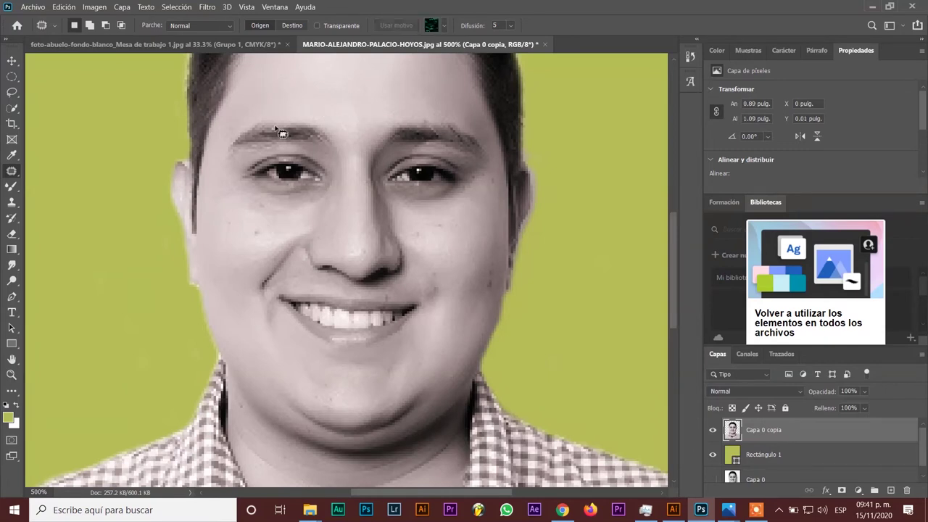
Step: Patch the remaining cheek blemishes and the spot under the right eye
mouse_move(260, 244)
mouse_down()
mouse_move(260, 231)
mouse_move(277, 232)
mouse_up()
mouse_move(230, 215)
mouse_down()
mouse_move(227, 236)
mouse_move(228, 218)
mouse_move(254, 222)
mouse_up()
click(256, 223)
mouse_move(488, 274)
mouse_down()
mouse_move(475, 297)
mouse_move(483, 283)
mouse_up()
key(ctrl+d)
drag(435, 286, 440, 296)
key(ctrl+d)
drag(436, 224, 447, 229)
key(ctrl+d)
drag(411, 230, 419, 237)
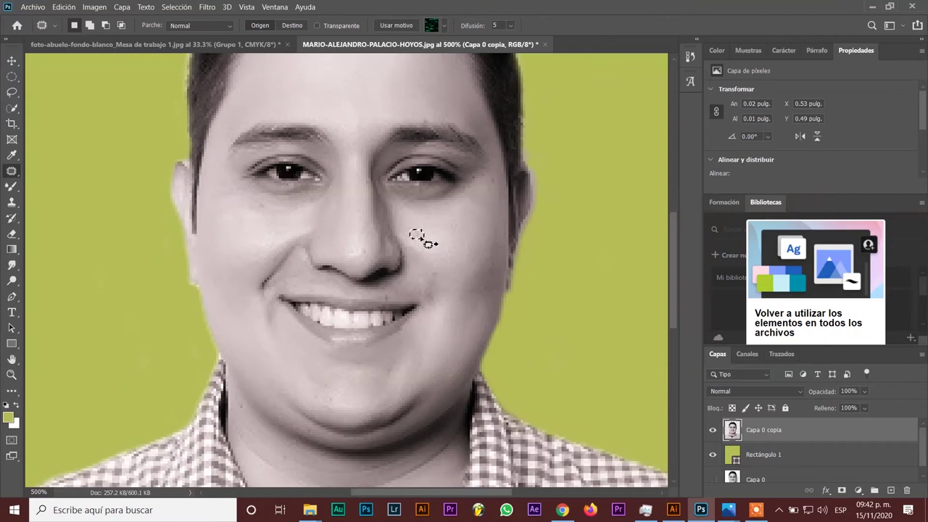
key(ctrl+d)
Step: Zoom out to 400% to review the patched face
scroll(442, 264, down, 1)
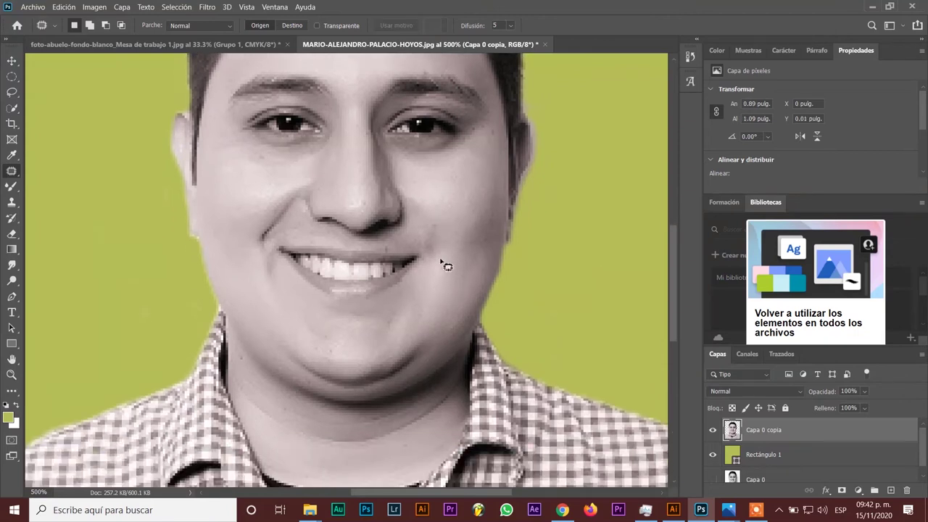
key(ctrl+minus)
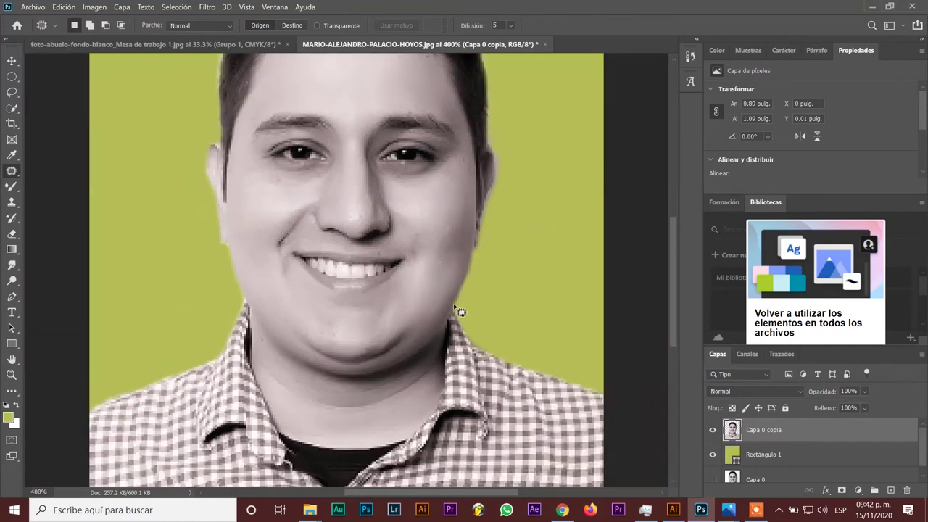
scroll(445, 242, up, 1)
scroll(445, 242, up, 1)
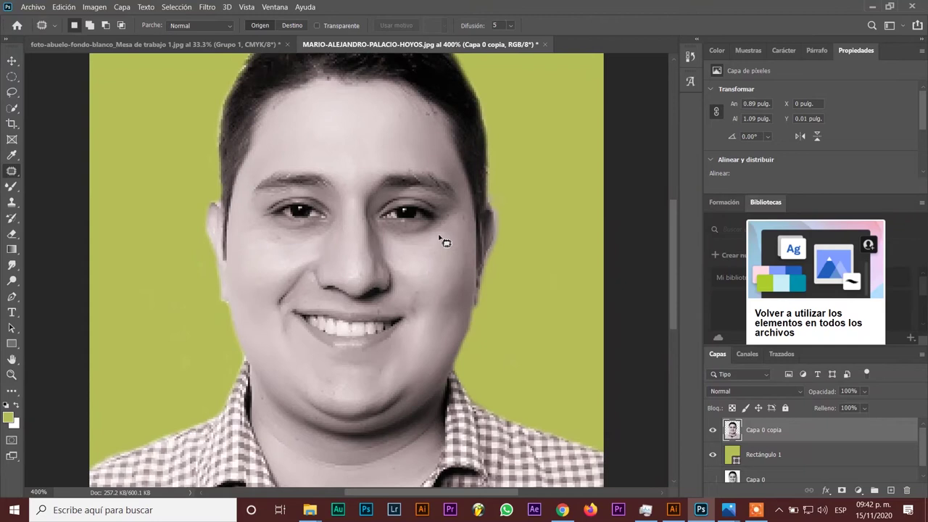
Step: Hide the green rectangle, compare retouched and original portraits, then launch Liquify on Capa 0 copia
click(712, 454)
click(713, 479)
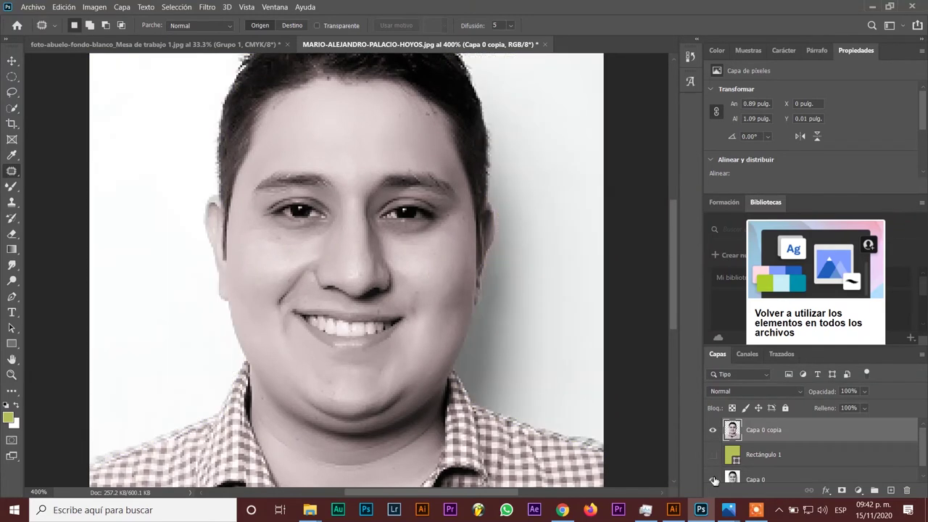
click(714, 431)
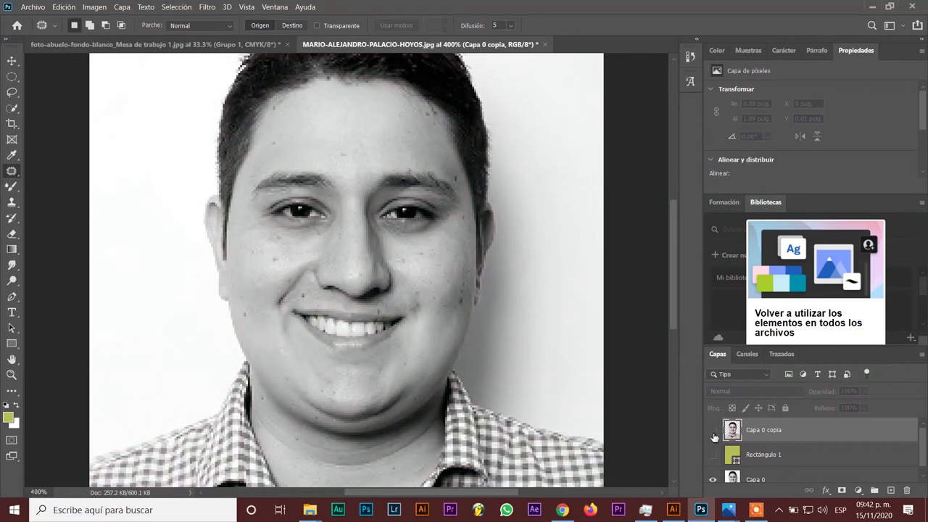
click(713, 435)
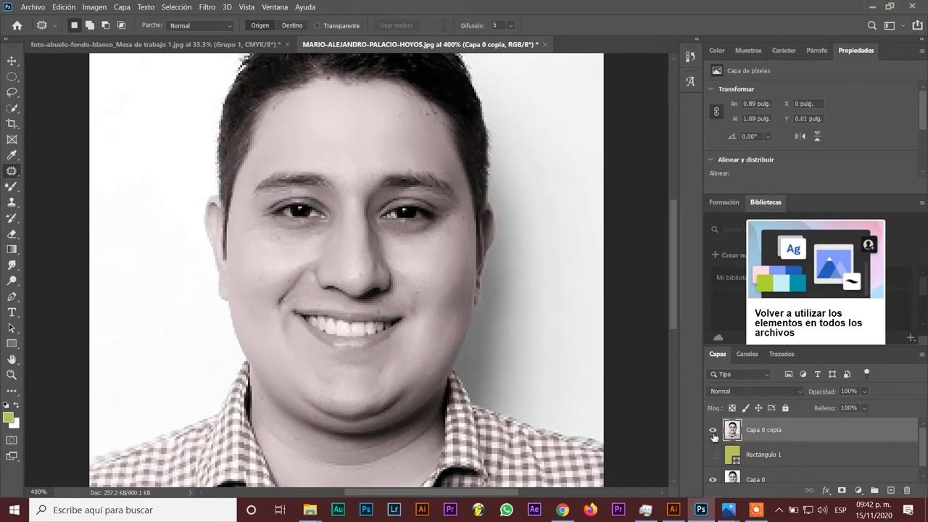
click(714, 433)
click(714, 434)
click(216, 6)
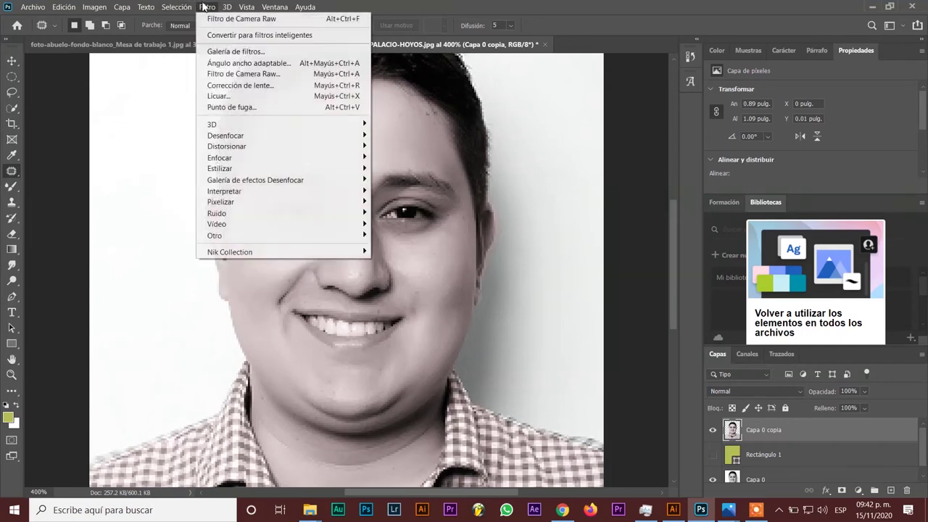
click(233, 96)
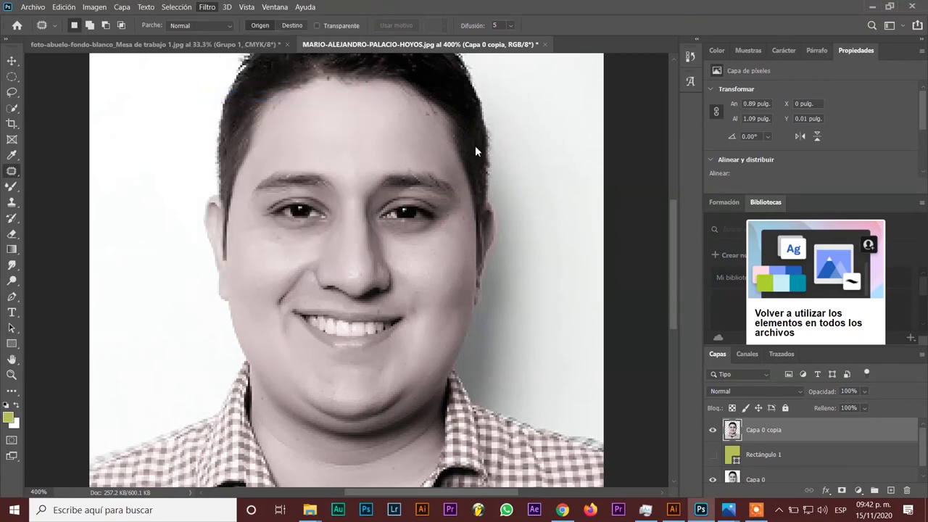
key(ctrl+plus)
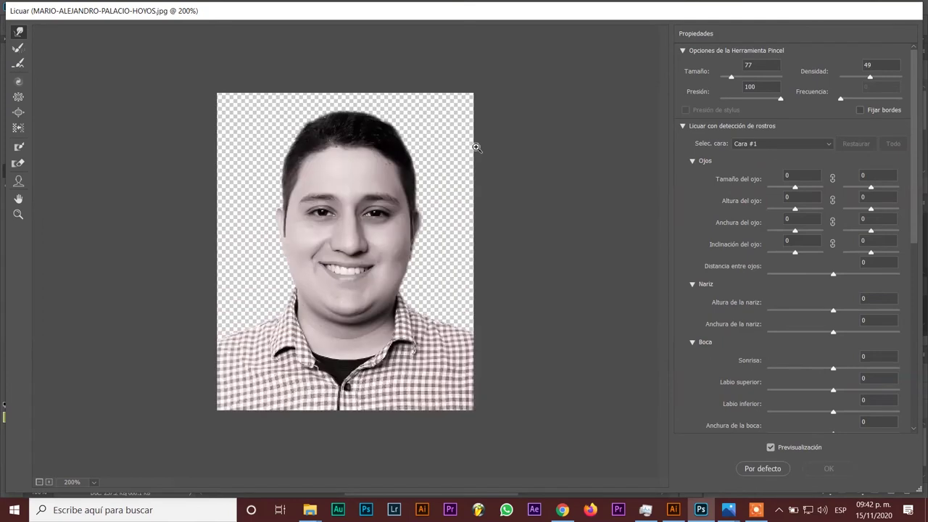
key(ctrl+plus)
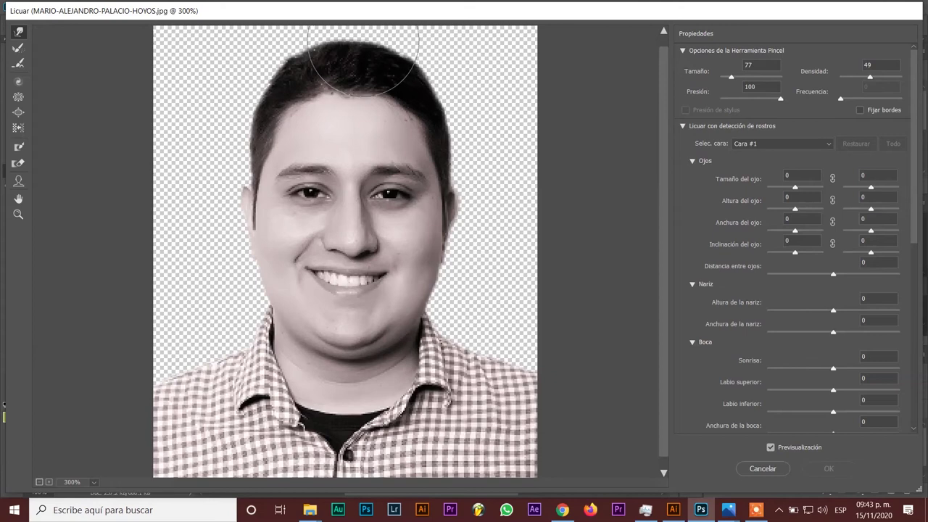
mouse_move(359, 45)
mouse_down()
mouse_move(346, 76)
mouse_move(348, 170)
mouse_up()
mouse_move(452, 224)
mouse_down()
mouse_move(491, 160)
mouse_move(493, 99)
mouse_move(491, 107)
mouse_up()
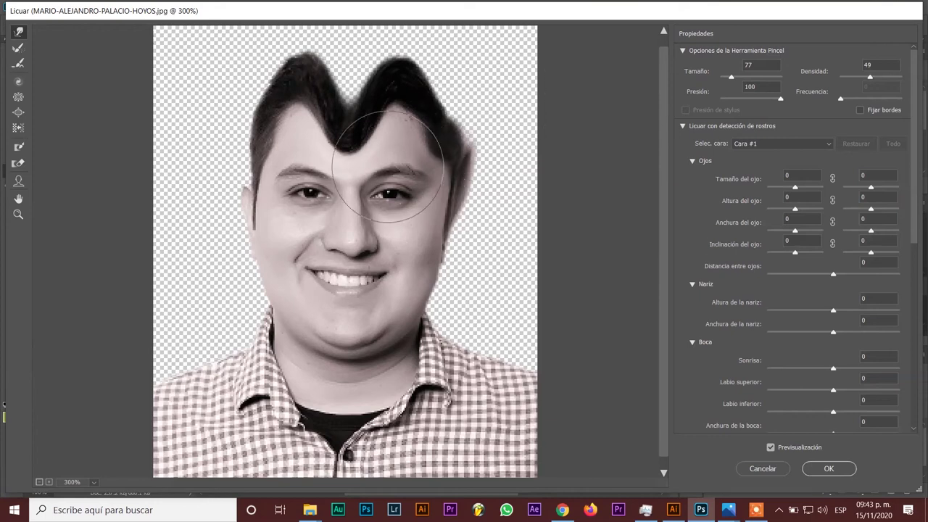
drag(224, 218, 212, 138)
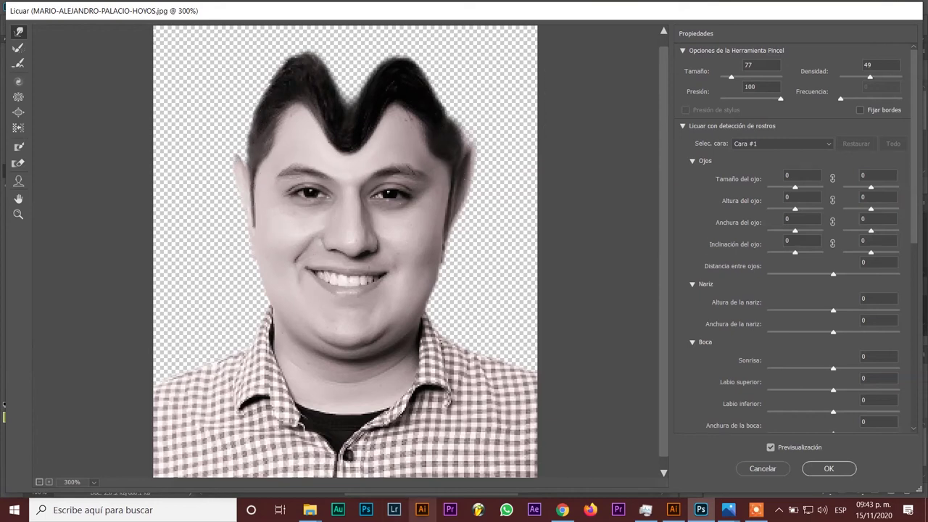
key(ctrl+alt+z)
key(ctrl+alt+z)
key(ctrl+alt+z)
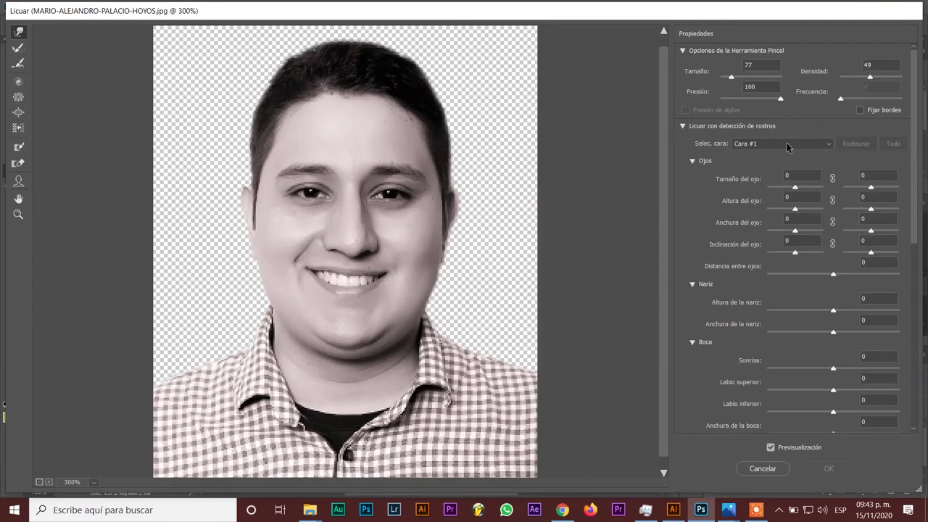
Step: Select face Cara #1 and set the Liquify brush size to 28, zooming the preview in
click(830, 144)
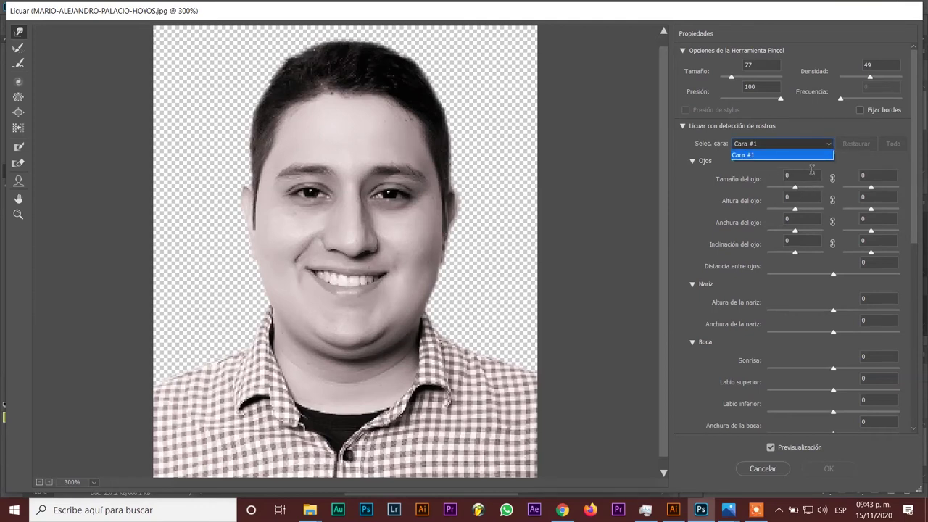
click(810, 134)
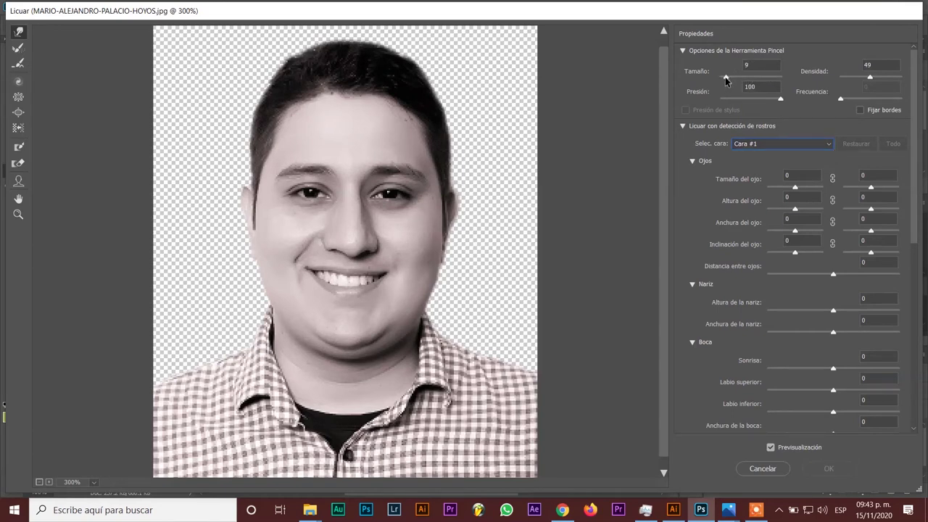
drag(728, 78, 733, 78)
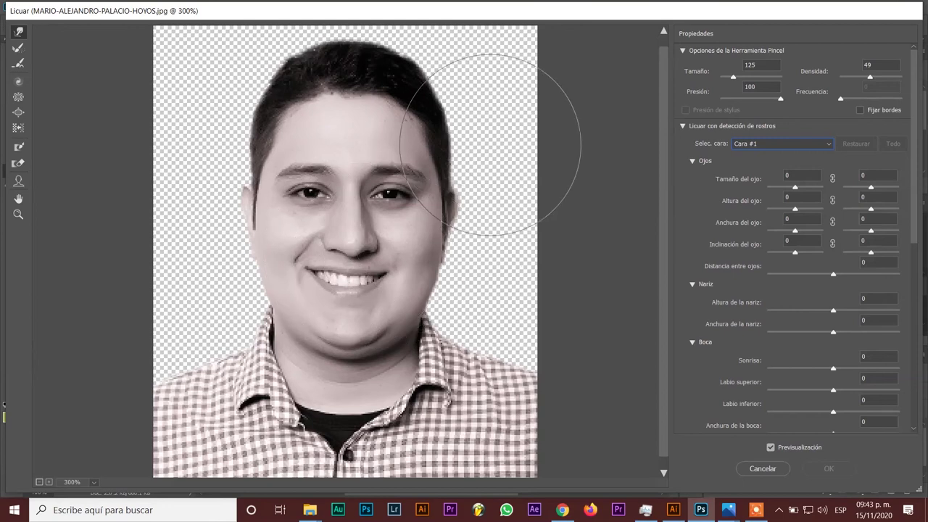
drag(733, 79, 726, 78)
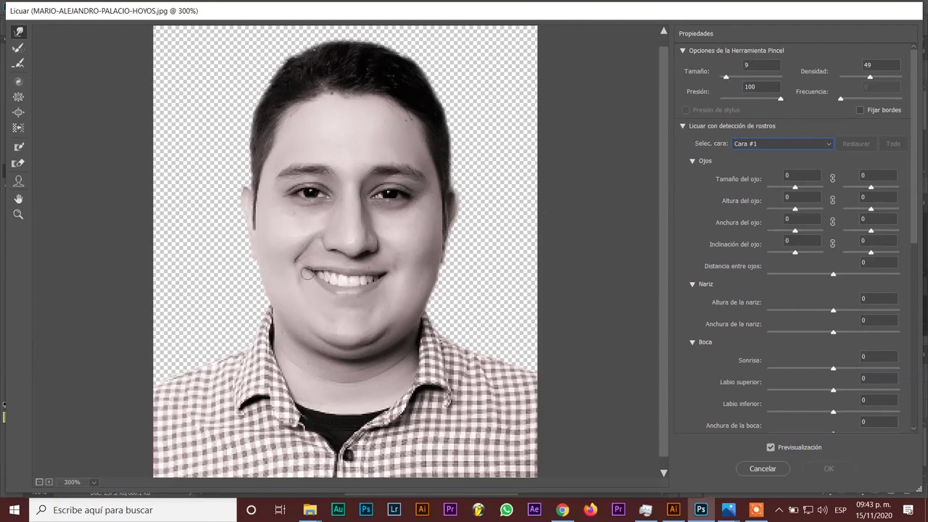
drag(727, 76, 731, 76)
key(ctrl+plus)
key(ctrl+plus)
key(ctrl+plus)
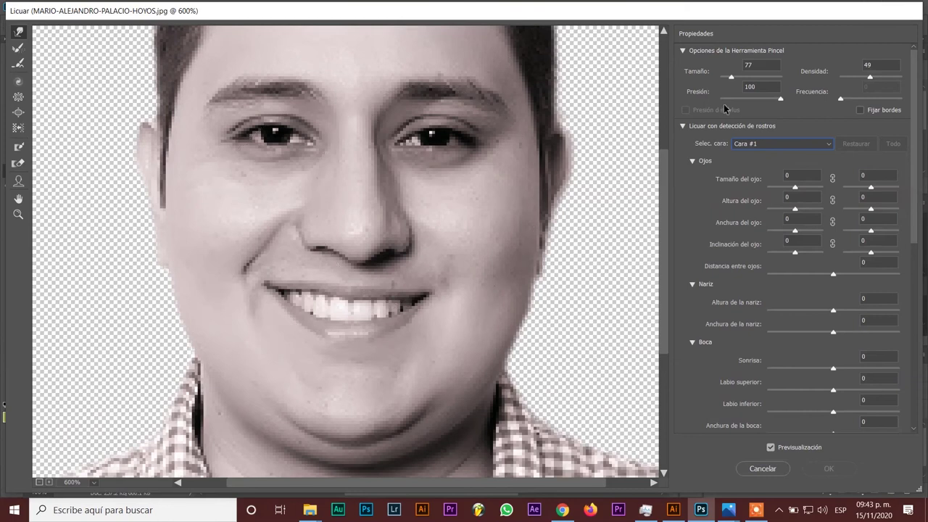
drag(731, 76, 728, 75)
Step: Warp around the nose and mouth, compare with Preview, and set left eye size -53
drag(337, 251, 307, 273)
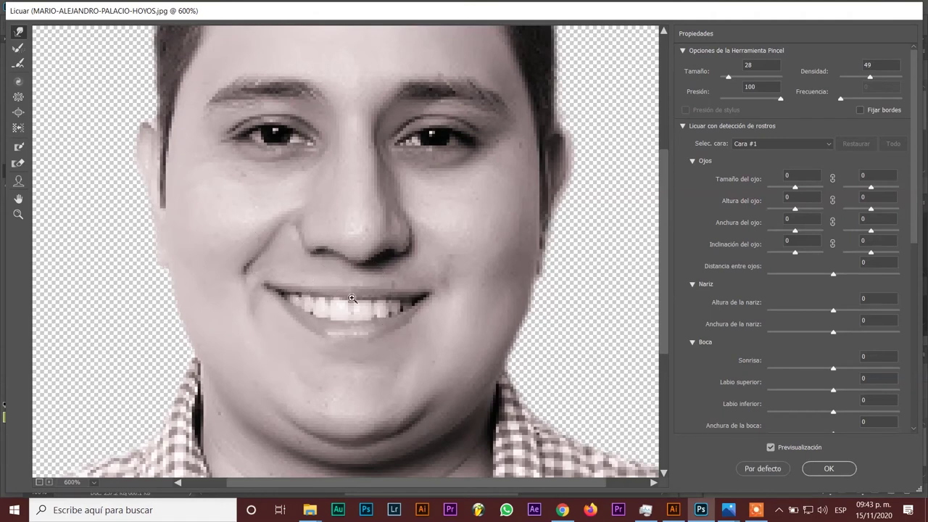
alt+scroll(352, 297, down, 2)
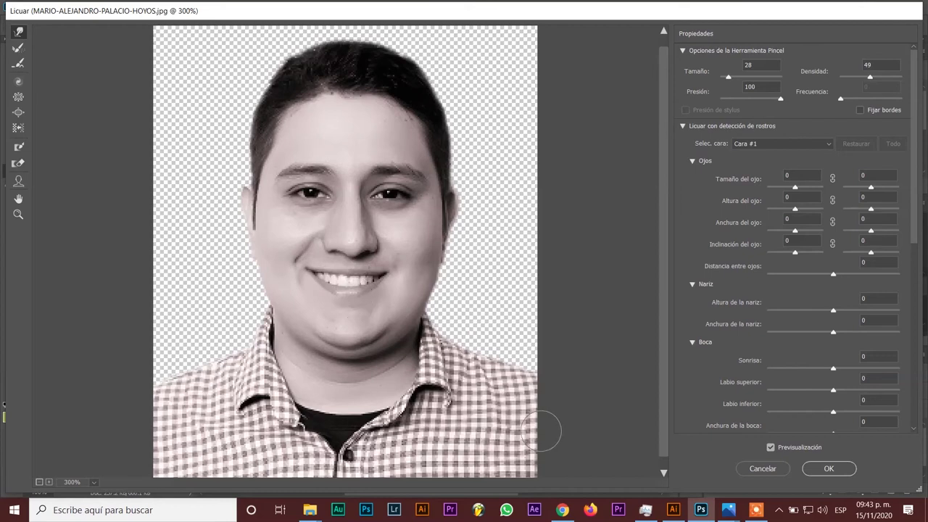
click(771, 447)
click(771, 447)
click(771, 448)
click(771, 447)
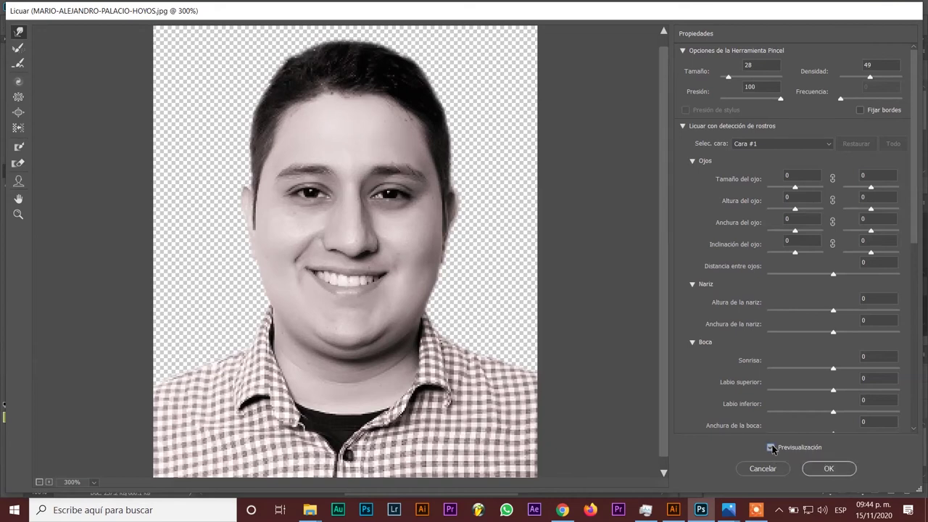
click(772, 447)
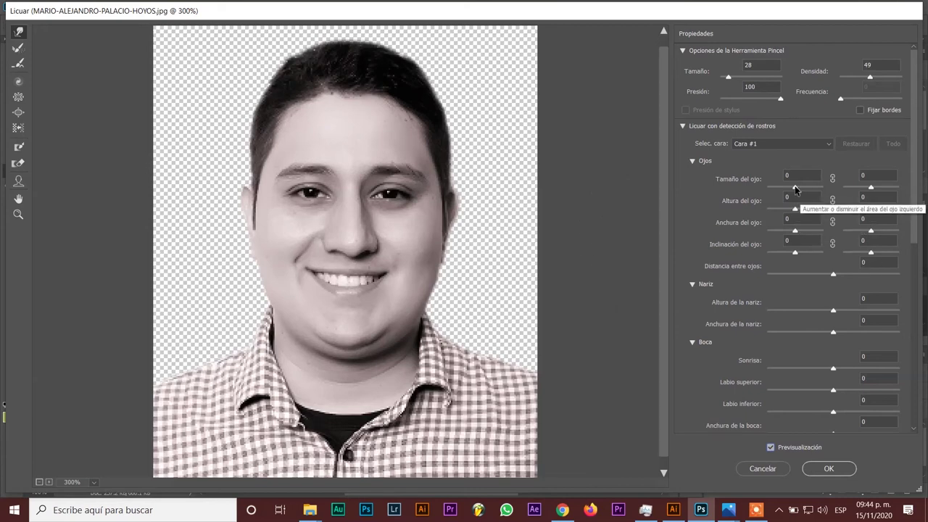
click(795, 189)
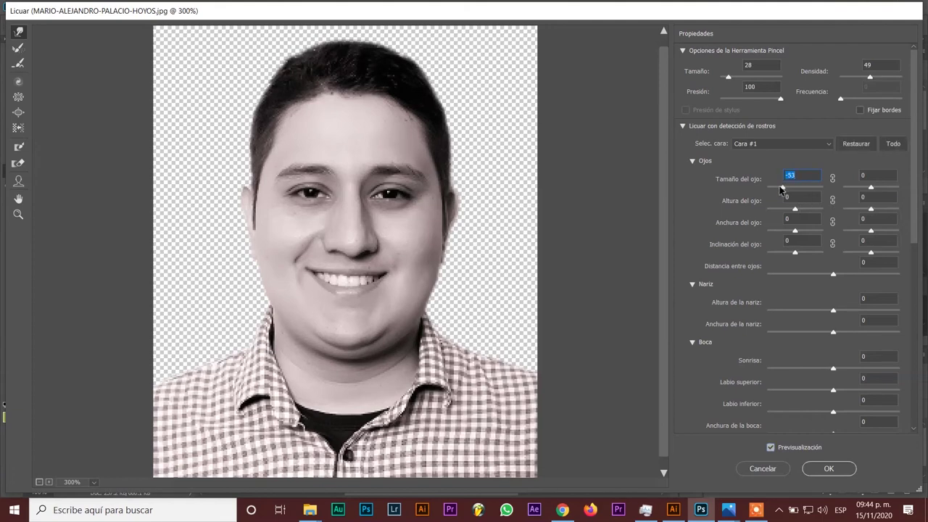
Step: Set eye sizes 26 and -6, eye distance 56, smile 84, upper lip -18, lower lip -56
mouse_move(790, 189)
mouse_down()
mouse_move(822, 192)
mouse_move(777, 189)
mouse_up()
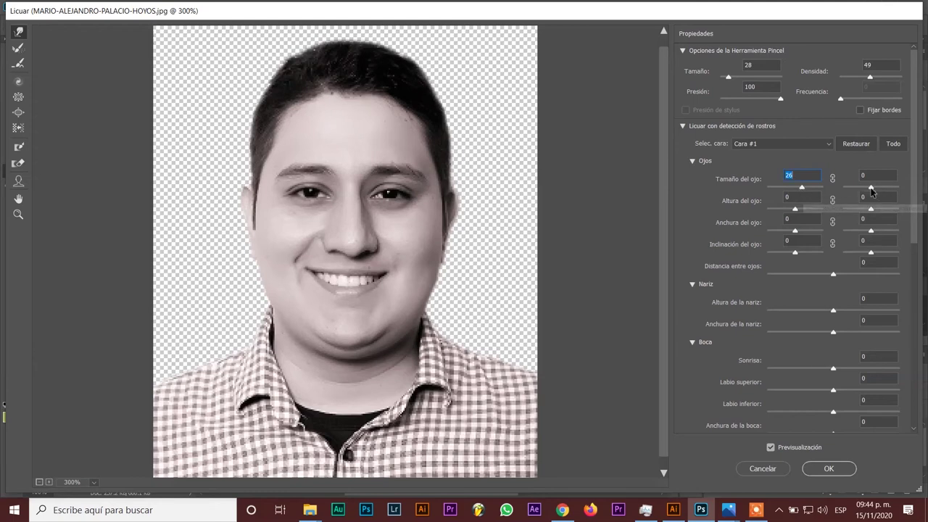
mouse_move(870, 189)
mouse_down()
mouse_move(883, 192)
mouse_move(873, 189)
mouse_up()
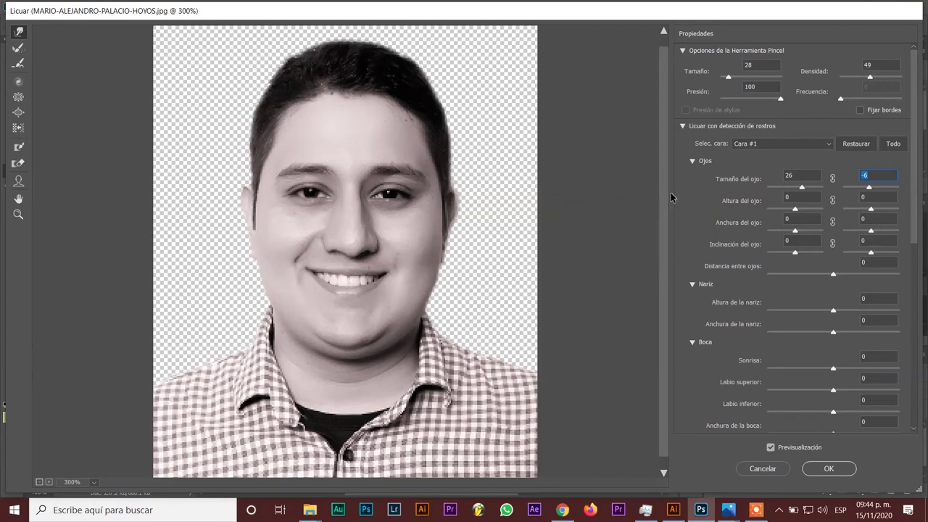
drag(663, 197, 664, 214)
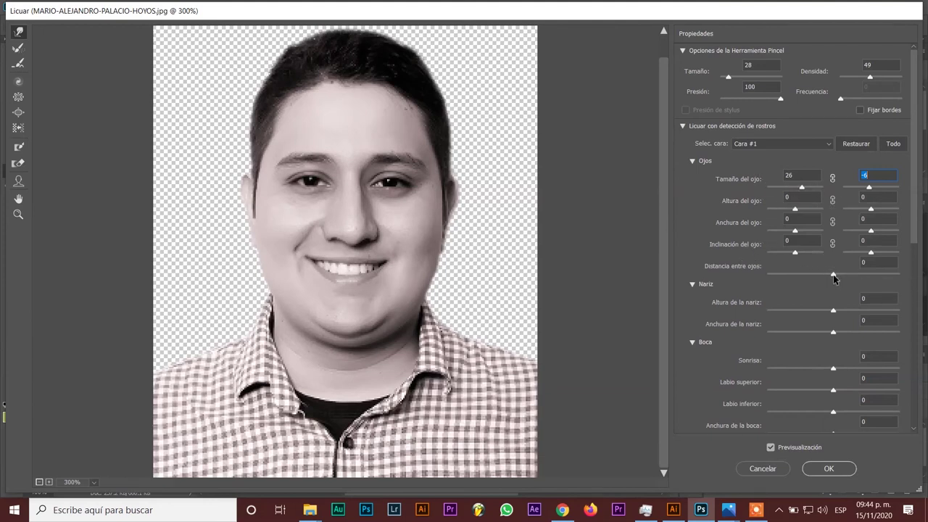
mouse_move(834, 277)
mouse_down()
mouse_move(822, 278)
mouse_move(870, 274)
mouse_up()
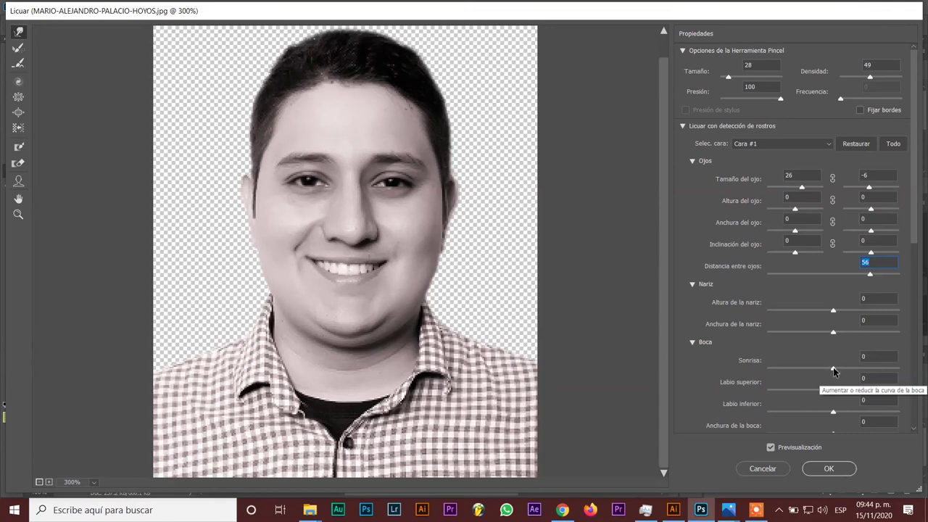
mouse_move(833, 371)
mouse_down()
mouse_move(903, 359)
mouse_move(750, 383)
mouse_up()
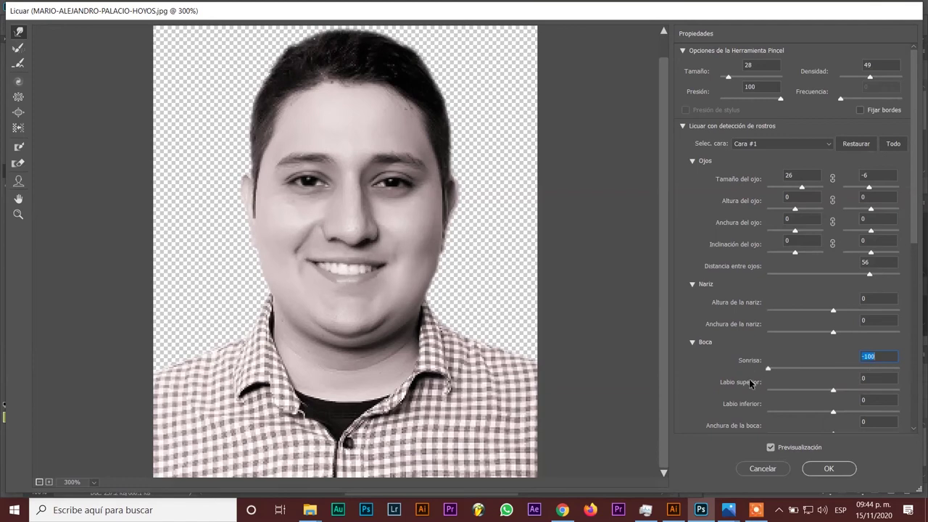
drag(767, 369, 879, 371)
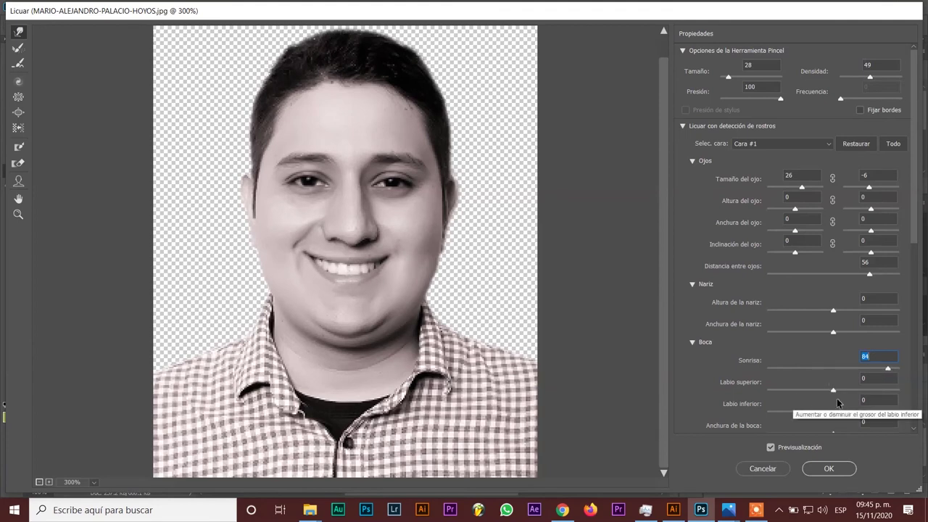
mouse_move(832, 388)
mouse_down()
mouse_move(791, 396)
mouse_move(858, 390)
mouse_move(822, 390)
mouse_move(795, 412)
mouse_move(796, 422)
mouse_up()
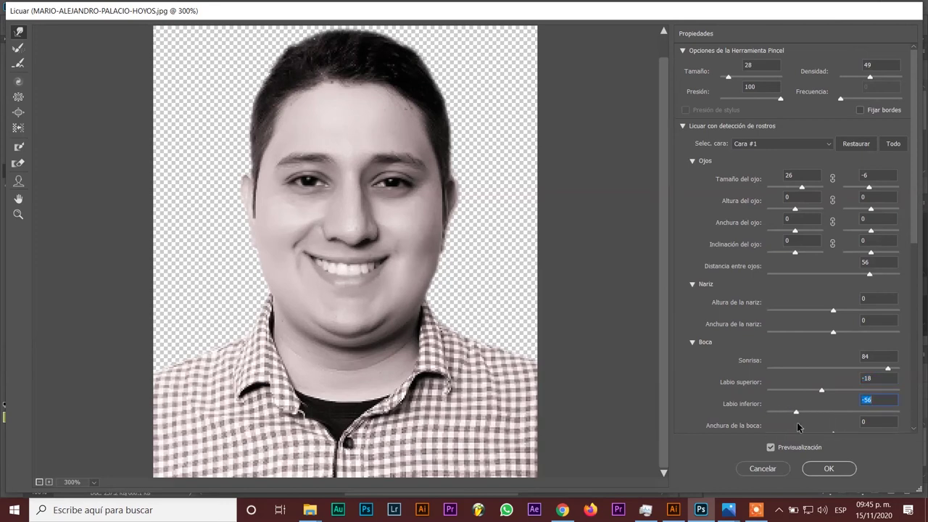
Step: Set face width -54, chin height 43 after undoing an overshoot, and forehead -28
scroll(797, 422, down, 1)
scroll(796, 422, down, 2)
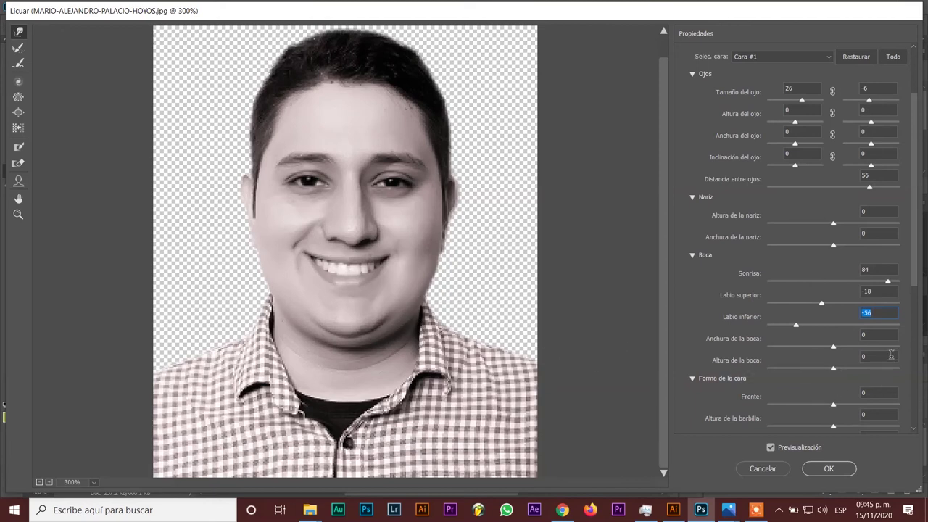
scroll(916, 271, down, 2)
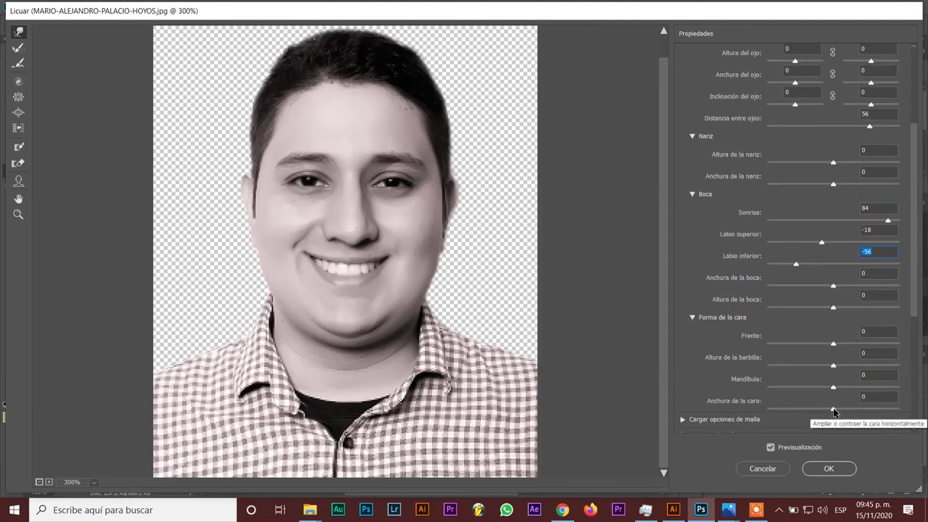
drag(832, 409, 799, 402)
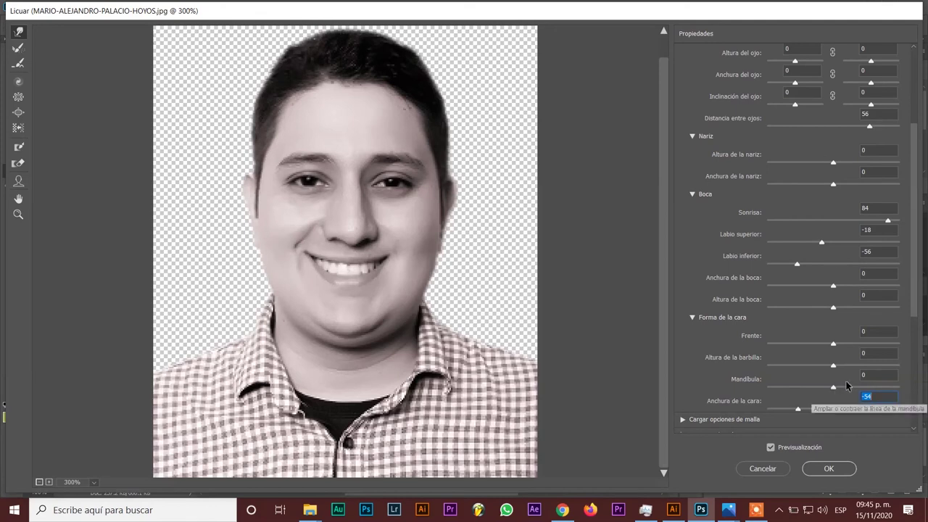
mouse_move(833, 367)
mouse_down()
mouse_move(886, 368)
mouse_move(869, 368)
mouse_up()
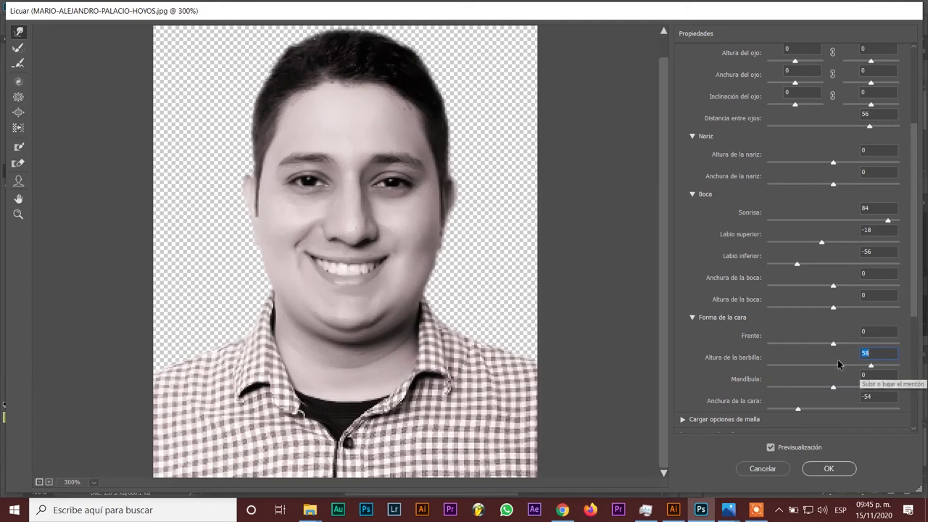
click(399, 316)
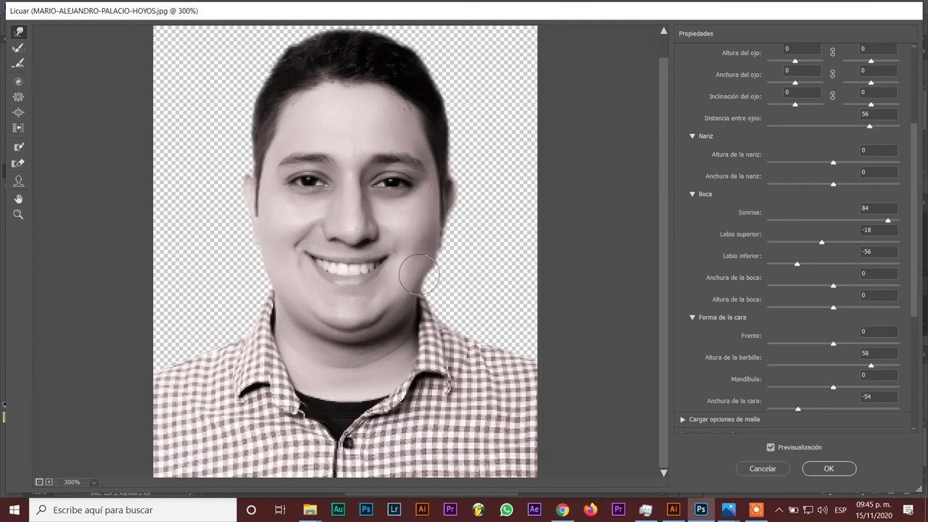
key(alt)
key(alt)
key(ctrl+alt+z)
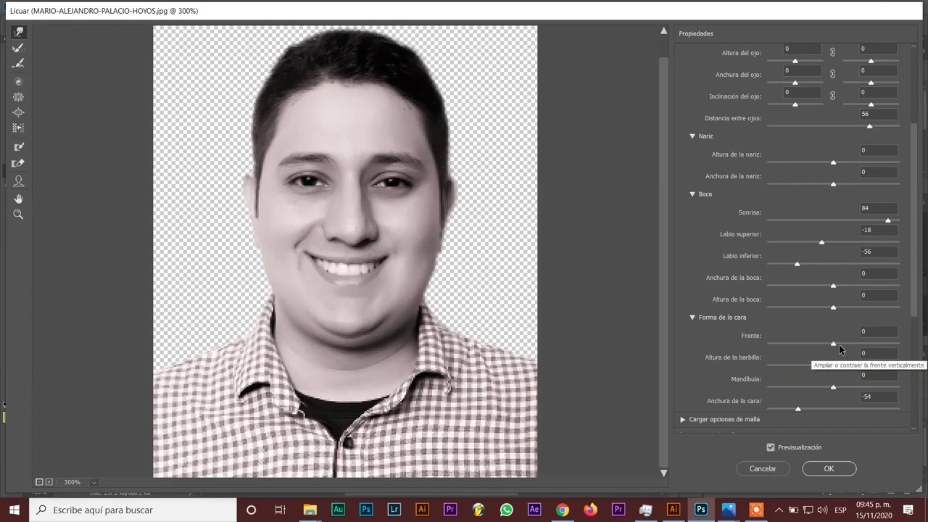
drag(834, 368, 860, 368)
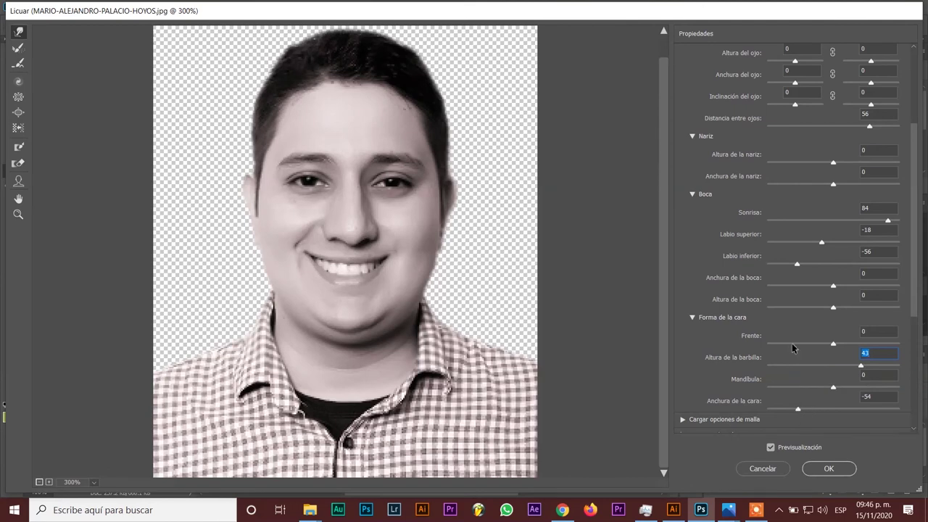
mouse_move(833, 343)
mouse_down()
mouse_move(801, 349)
mouse_move(812, 347)
mouse_up()
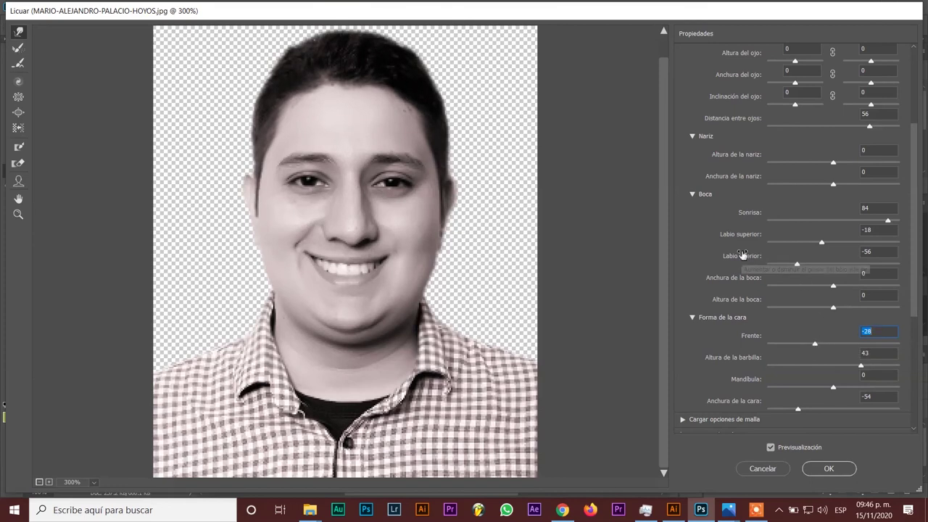
Step: Shrink the mouth to height -17 and width -31
scroll(806, 158, up, 3)
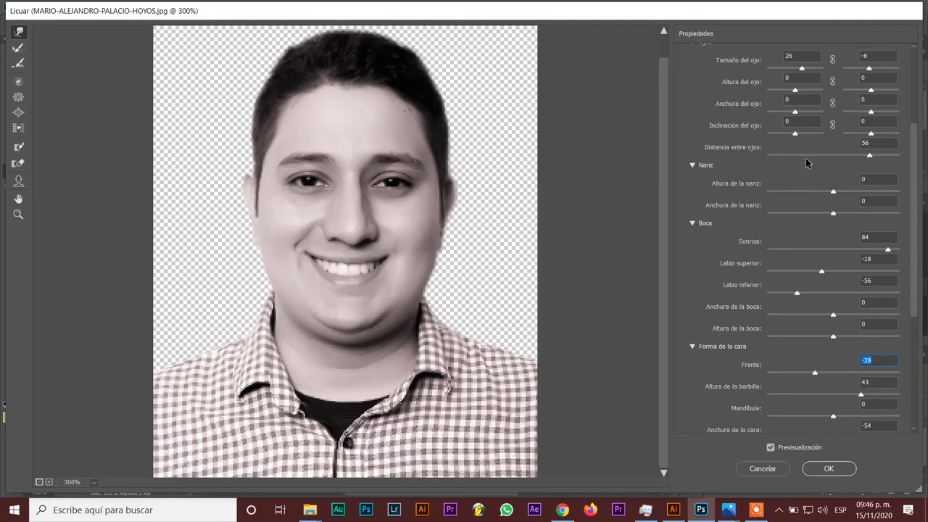
scroll(806, 160, up, 2)
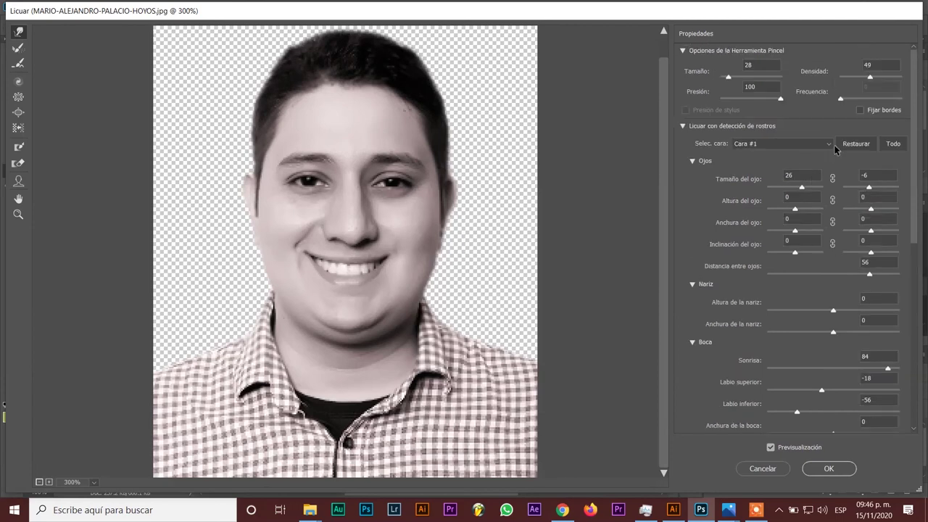
scroll(835, 149, down, 3)
scroll(835, 149, down, 2)
scroll(835, 148, down, 4)
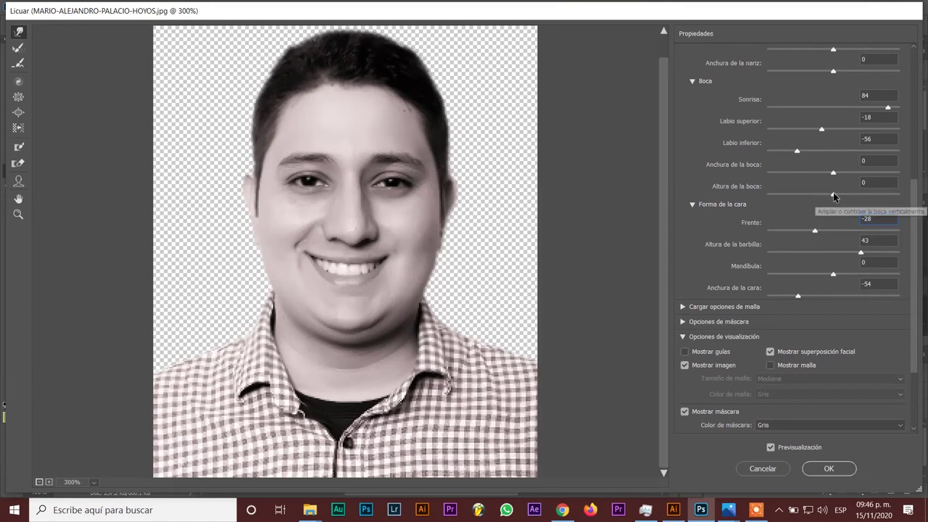
mouse_move(833, 195)
mouse_down()
mouse_move(854, 194)
mouse_move(822, 193)
mouse_up()
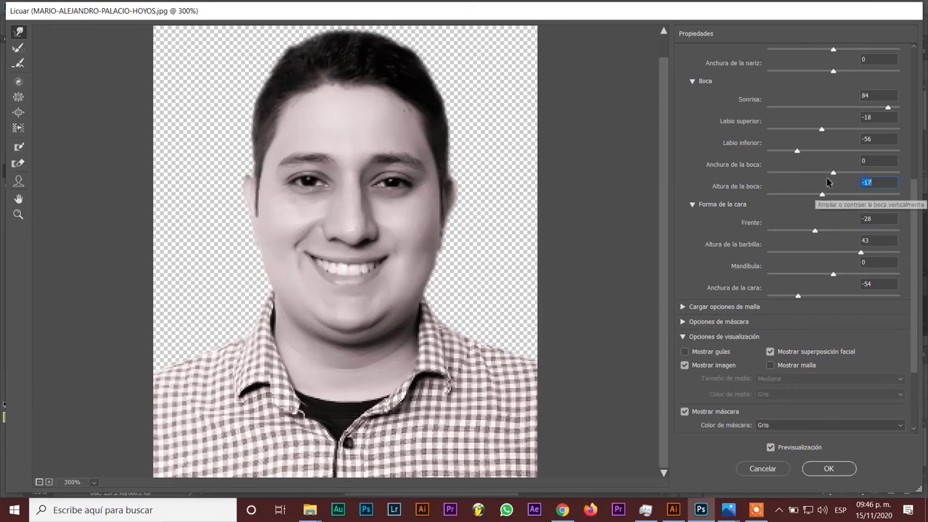
mouse_move(834, 174)
mouse_down()
mouse_move(787, 177)
mouse_move(814, 176)
mouse_up()
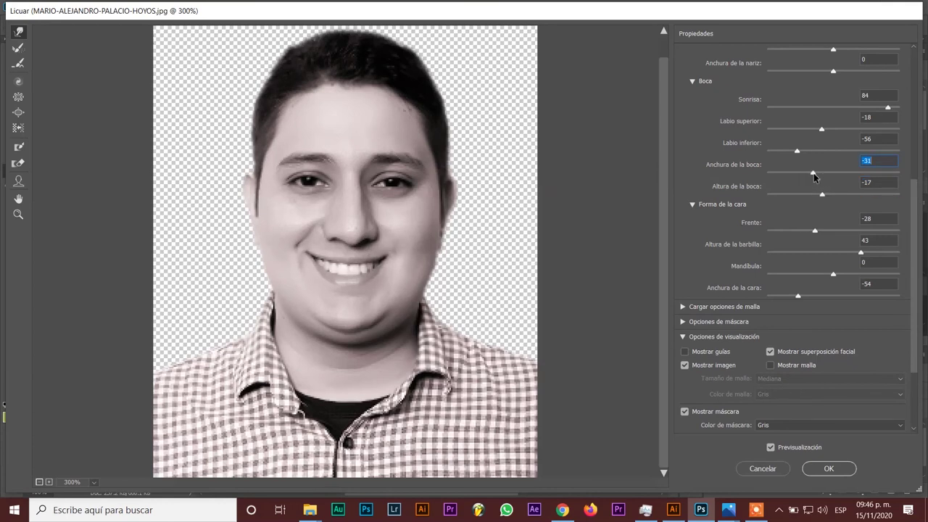
Step: Shrink the nose to width -34 and height -40
scroll(812, 132, up, 3)
scroll(813, 136, up, 1)
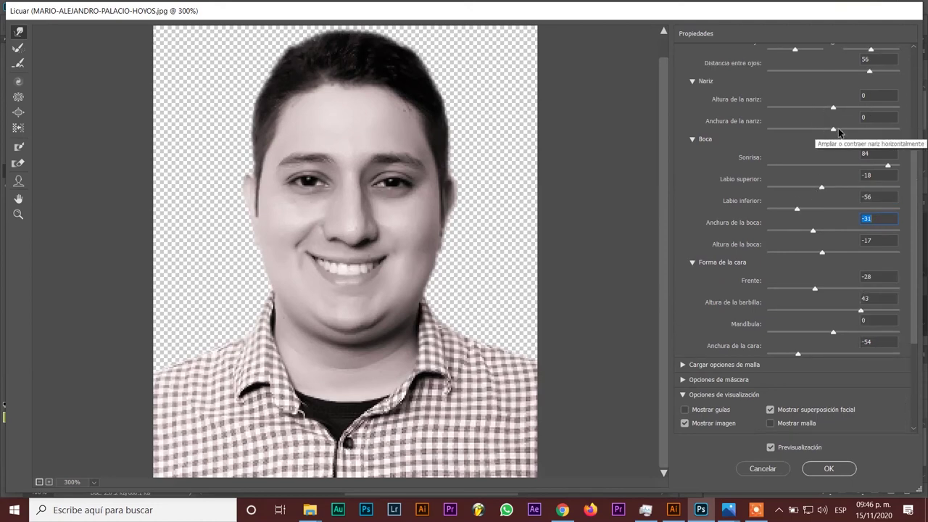
drag(833, 129, 814, 129)
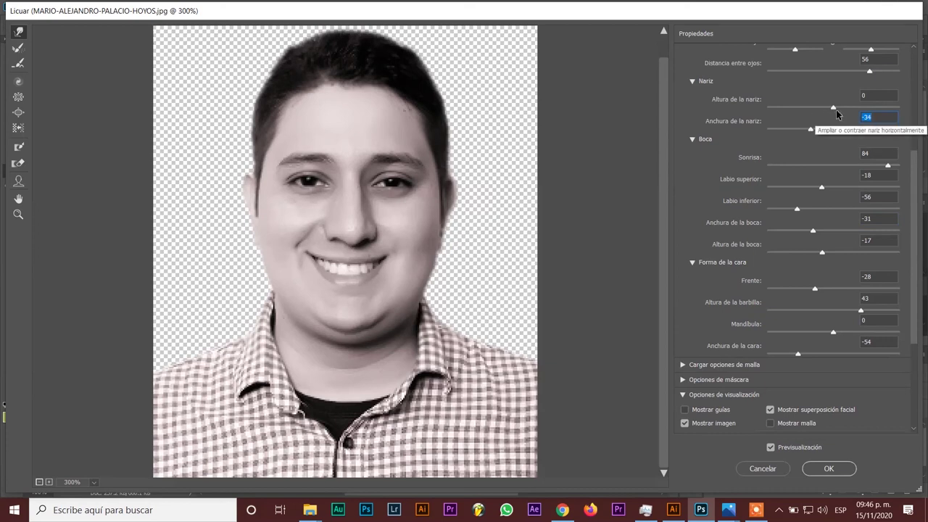
drag(831, 106, 795, 123)
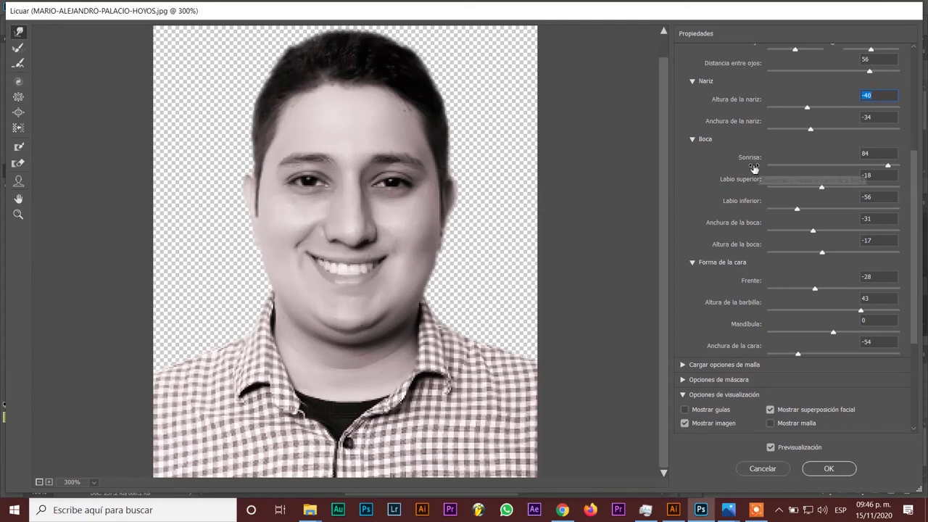
scroll(797, 167, up, 1)
scroll(806, 173, up, 4)
scroll(806, 174, up, 1)
scroll(806, 173, up, 1)
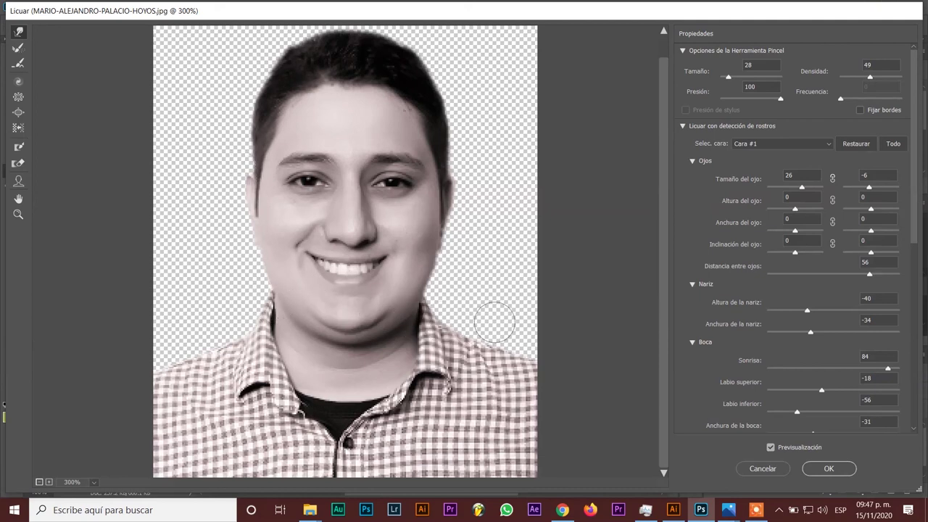
Step: Compare original and reshaped face via Preview, then set eye distance back to 0
click(772, 447)
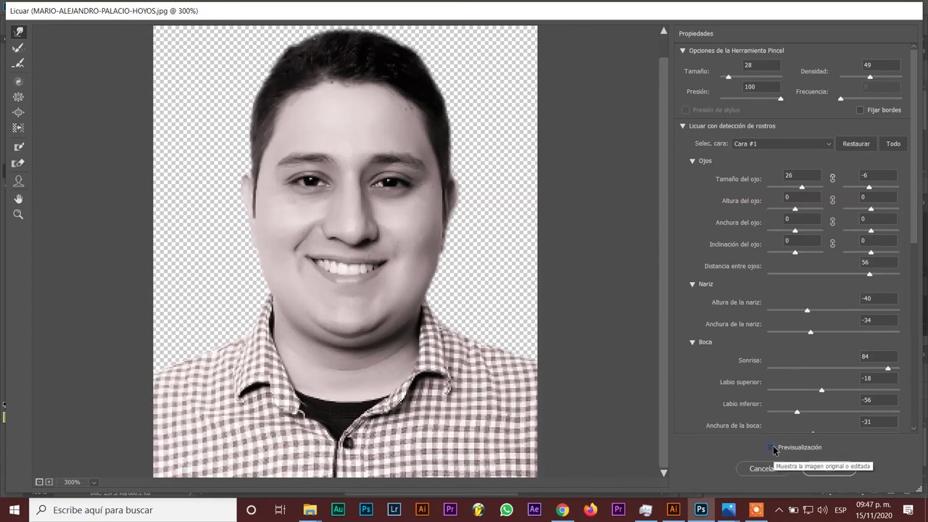
click(771, 448)
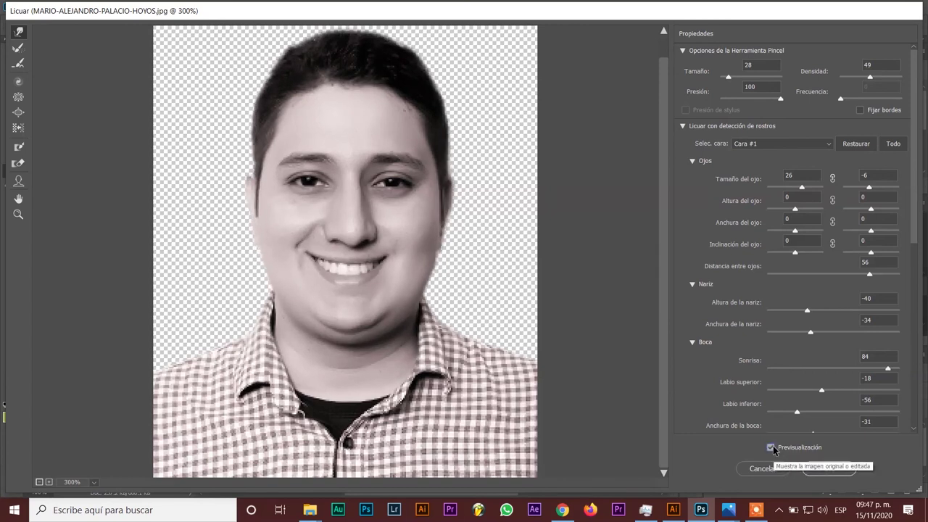
click(772, 447)
click(771, 447)
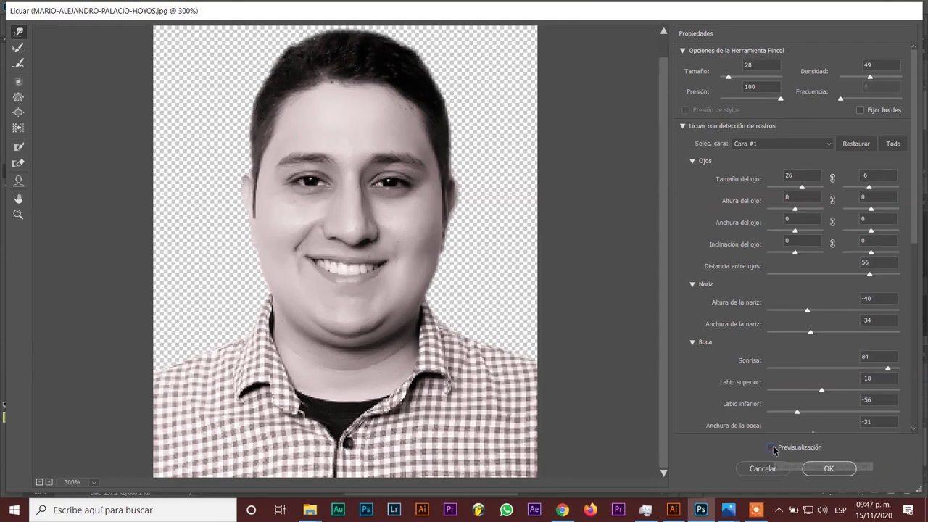
click(772, 447)
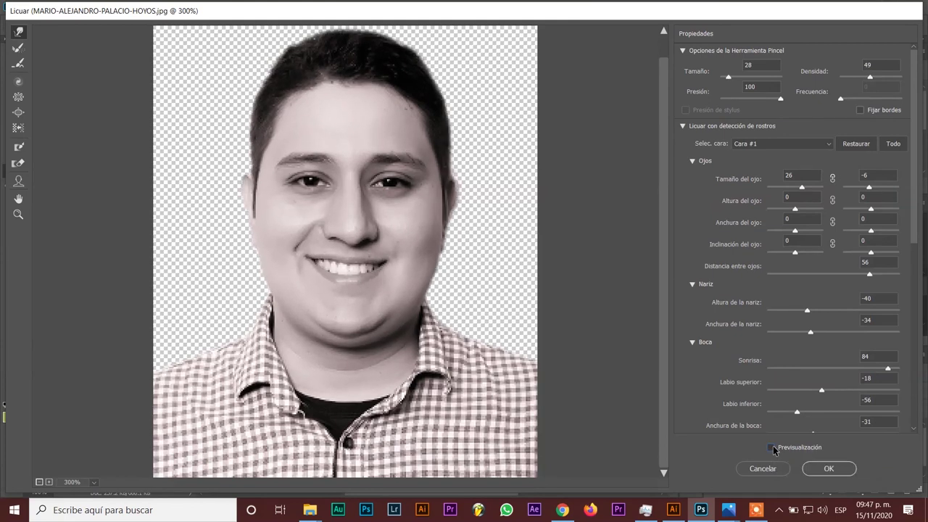
click(772, 447)
click(771, 447)
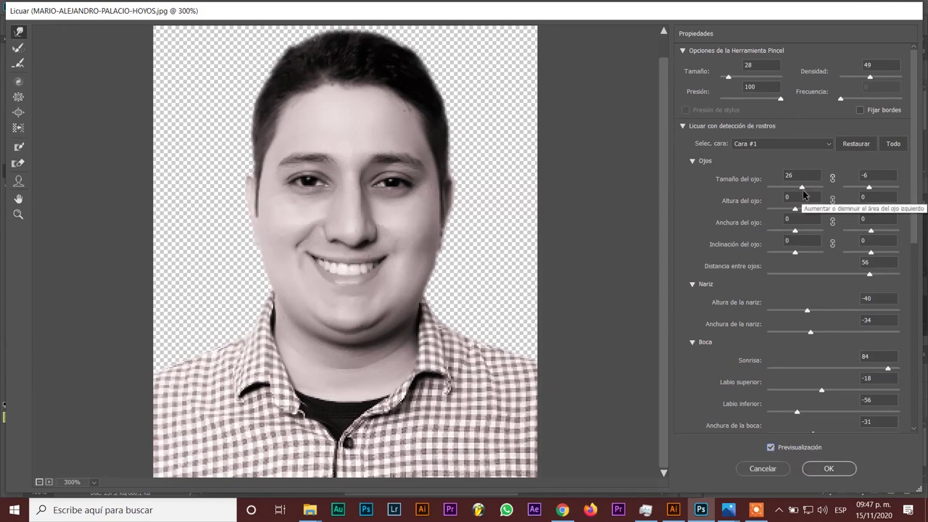
drag(878, 274, 850, 276)
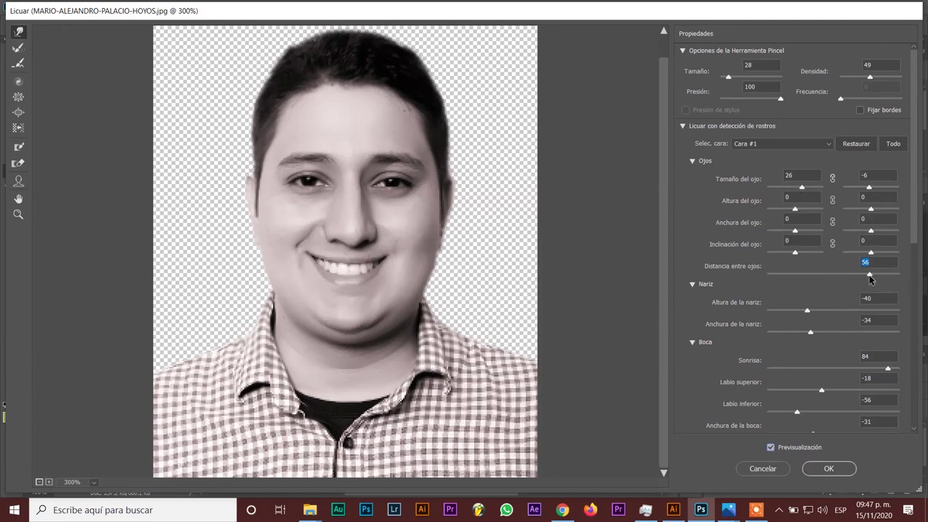
text(0)
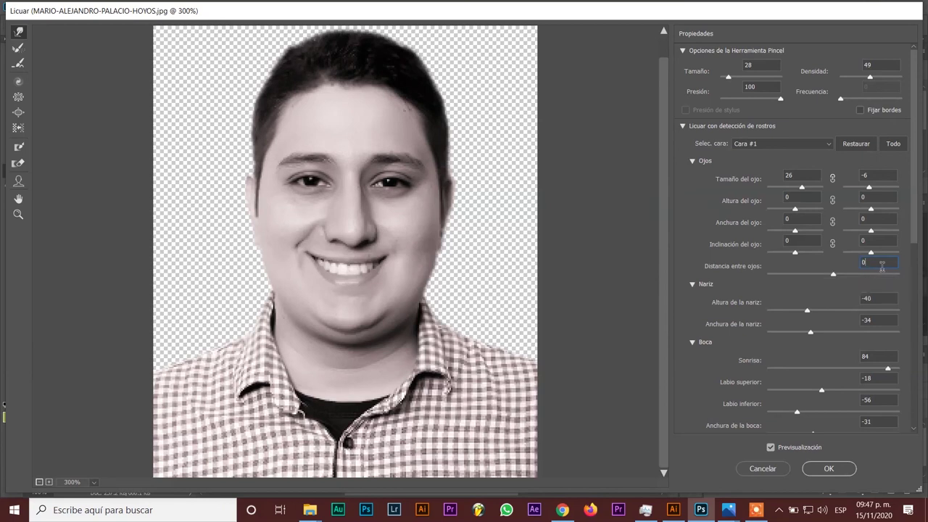
Step: Flip Preview repeatedly to compare again, ending on the reshaped face
click(771, 447)
click(771, 447)
click(771, 448)
click(770, 448)
click(770, 448)
click(770, 447)
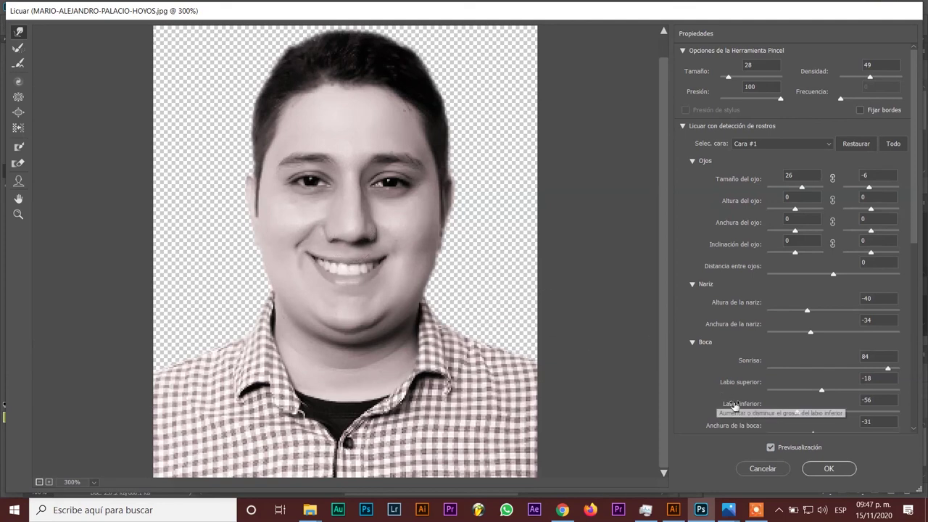
click(771, 450)
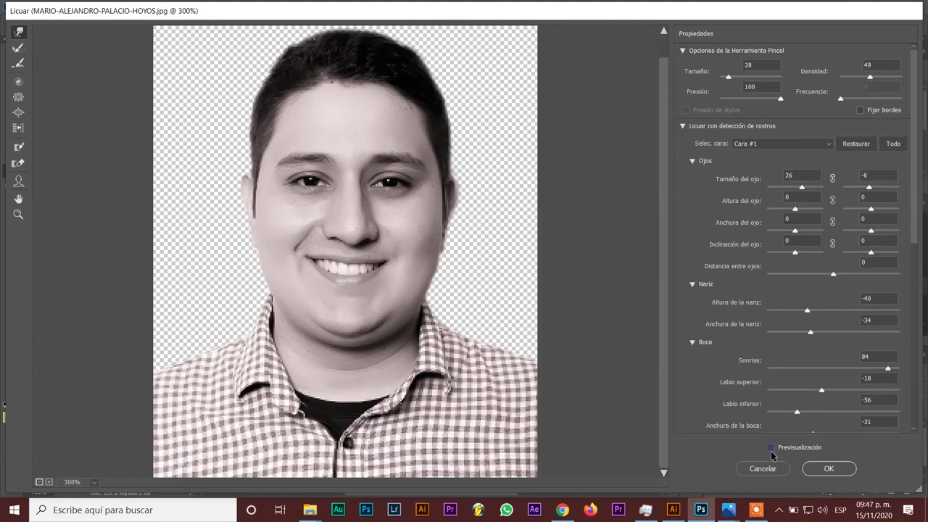
click(771, 447)
click(770, 448)
click(771, 447)
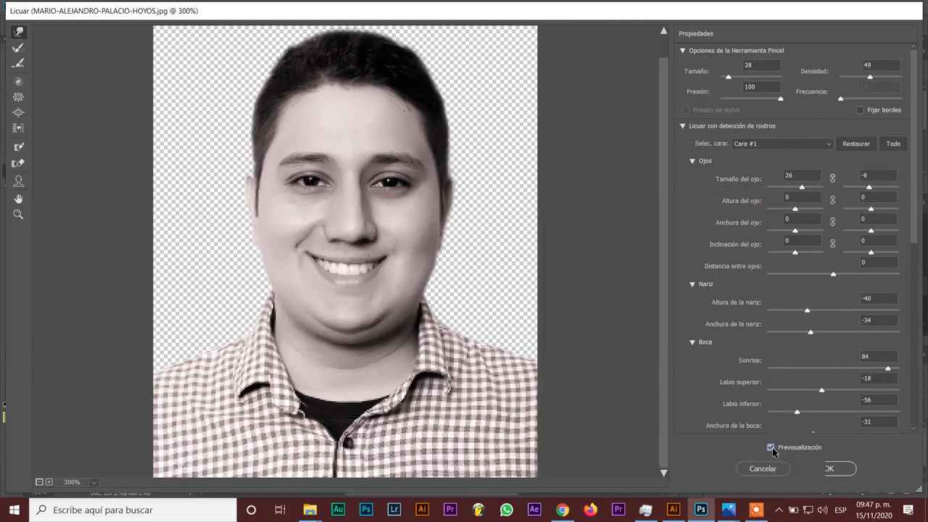
click(771, 448)
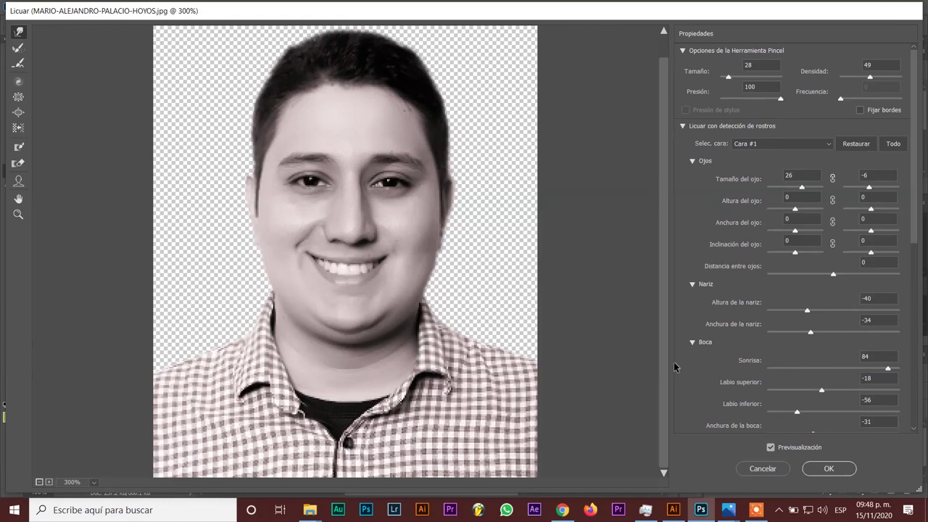
Step: Apply the Liquify reshaping to Capa 0 copia and hide the white-background Capa 0 layer
click(771, 447)
click(828, 469)
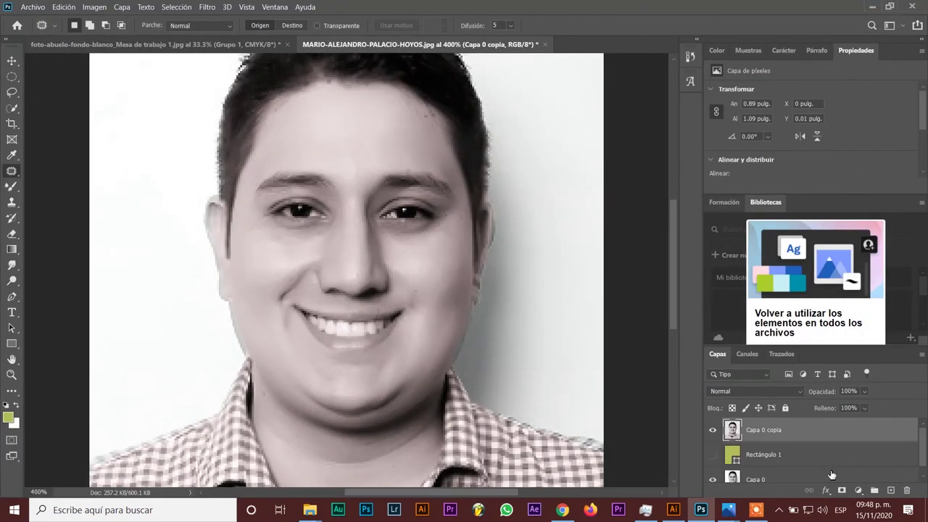
key(ctrl+minus)
key(ctrl+minus)
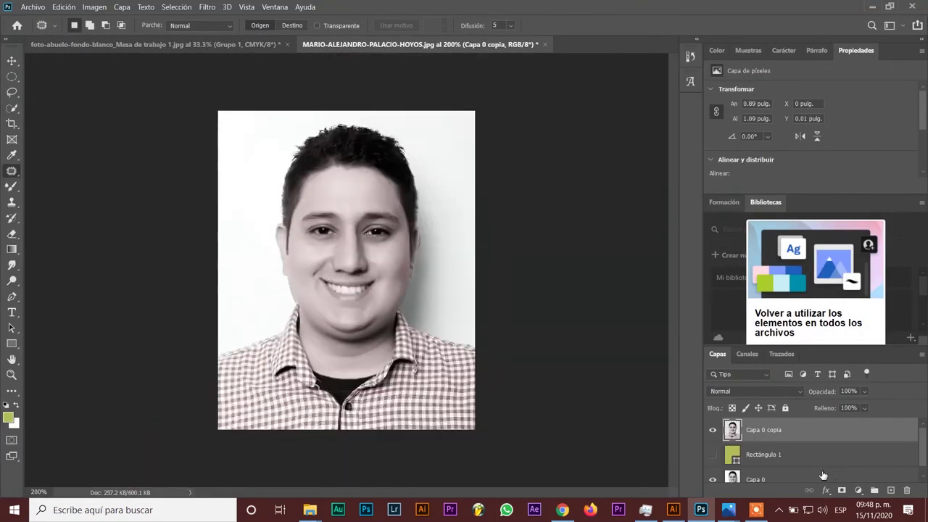
click(714, 431)
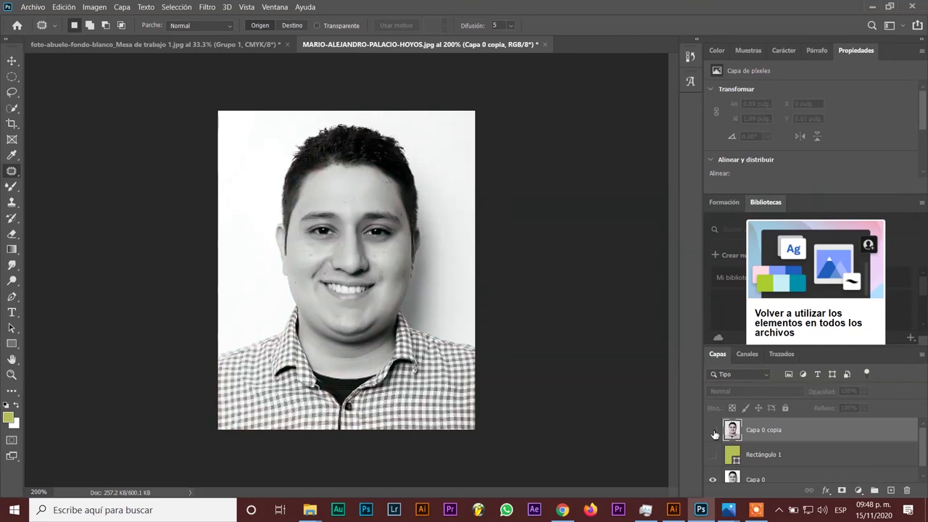
click(714, 430)
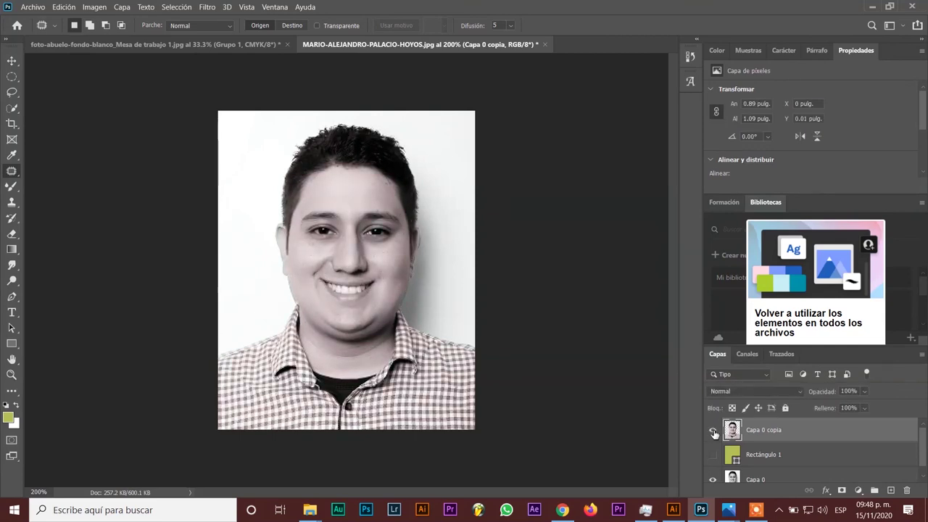
click(713, 480)
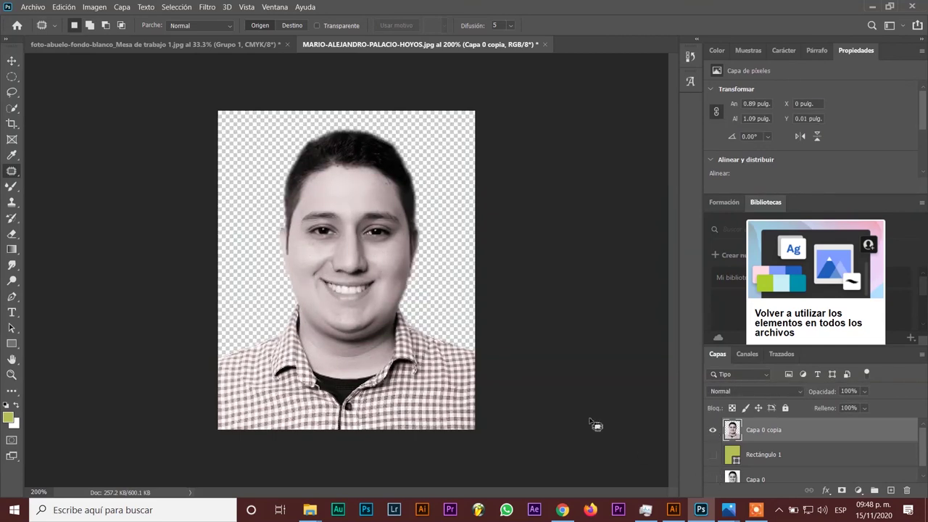